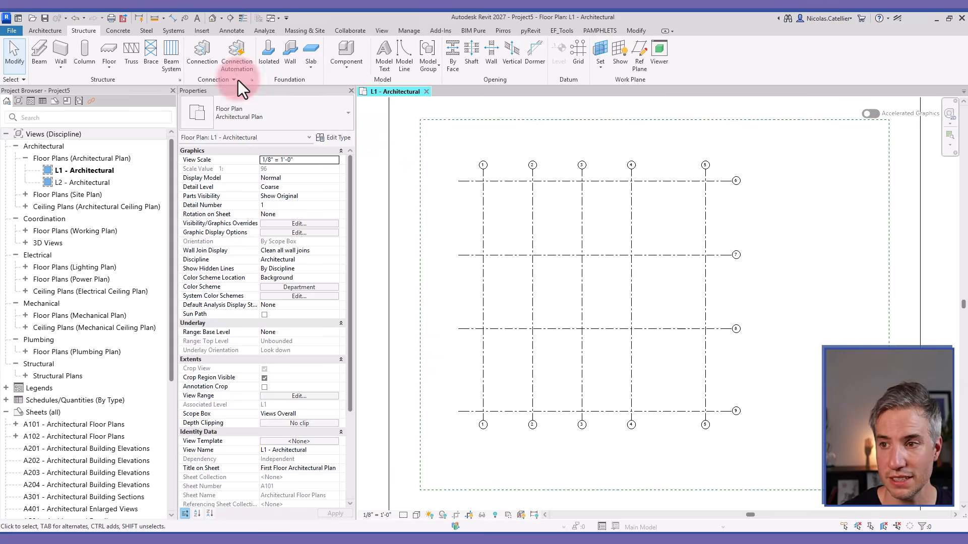
- Search the Autodesk family library for "steel columns" and choose the W-Wide Flange-Column family for loading
click(202, 31)
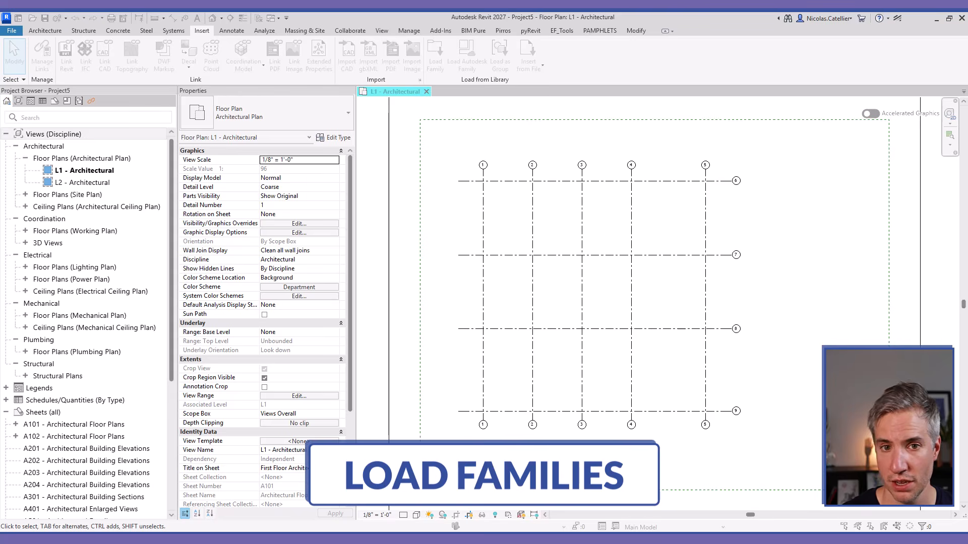
click(298, 94)
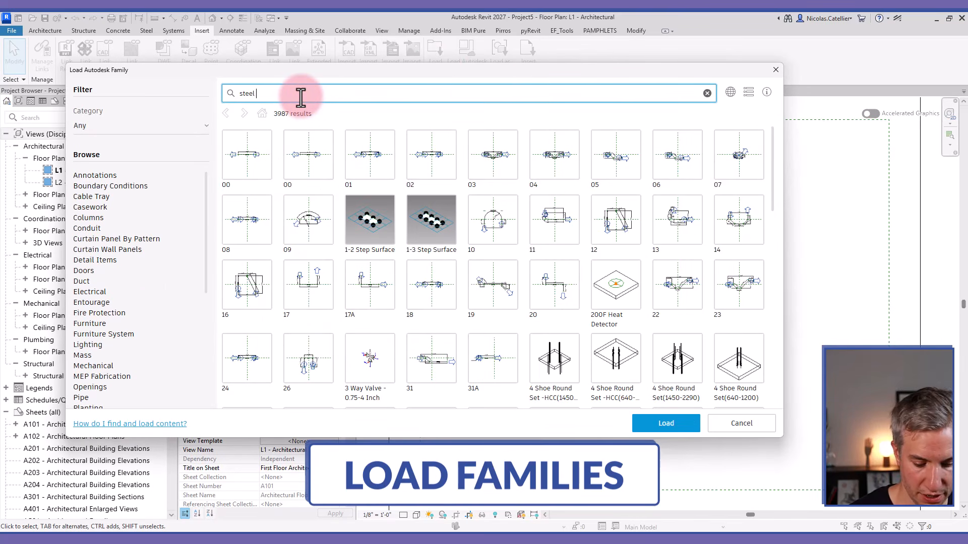
text(steel columns)
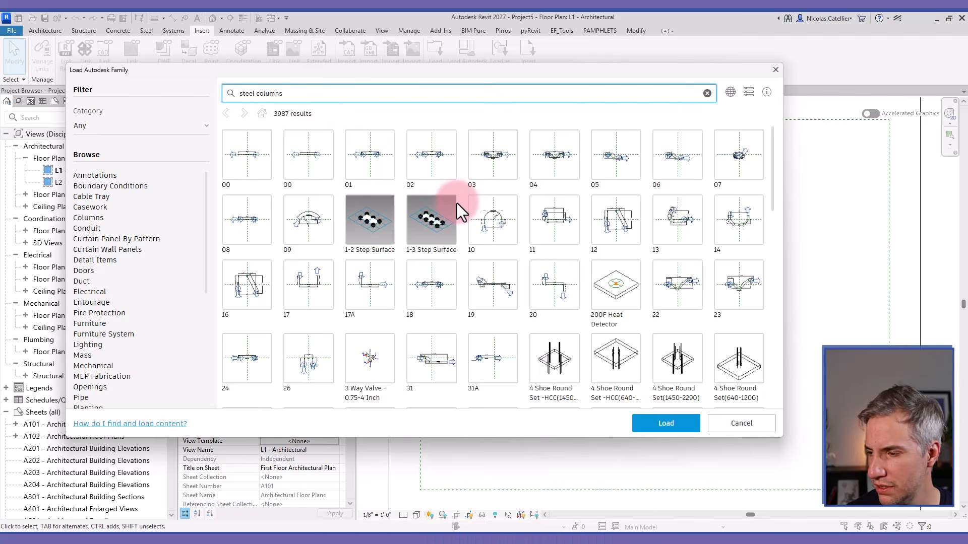
key(Return)
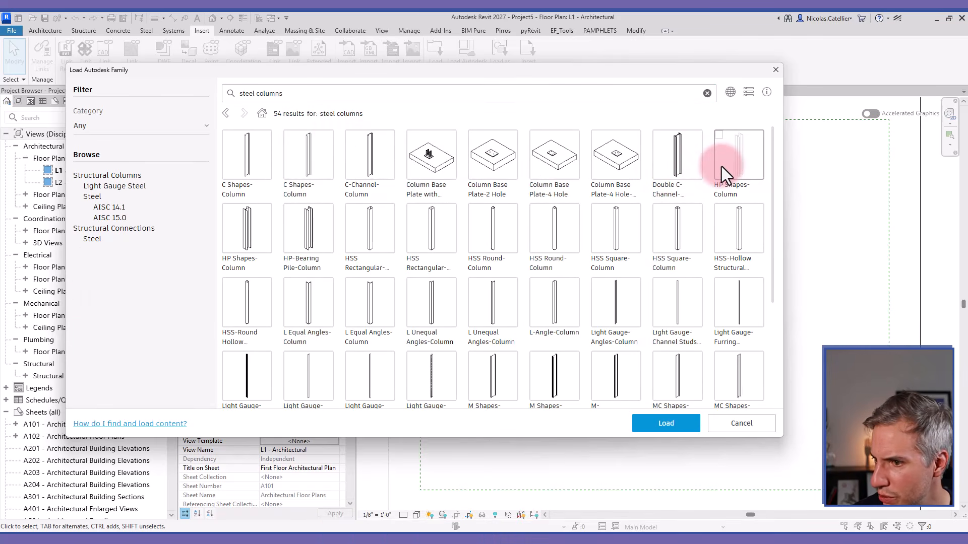
scroll(499, 275, down, 3)
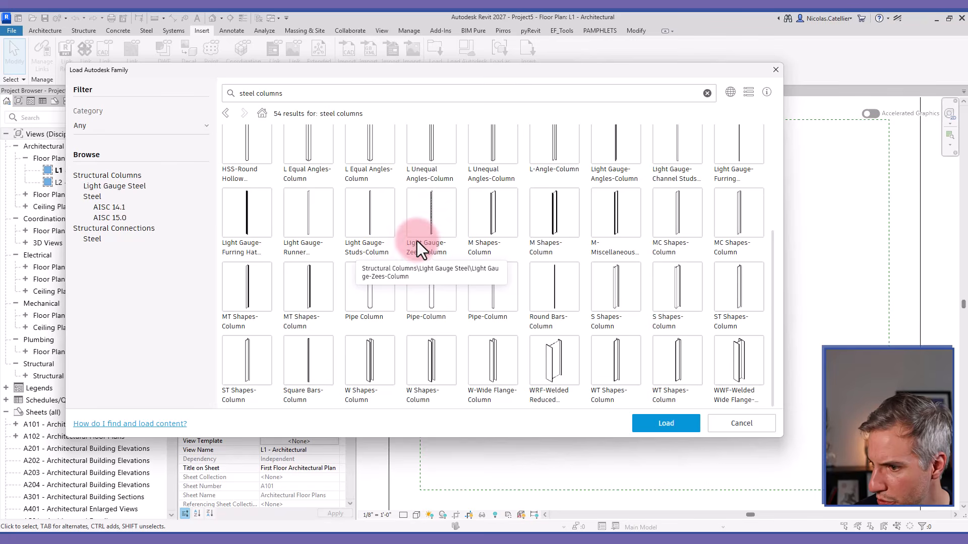
click(478, 344)
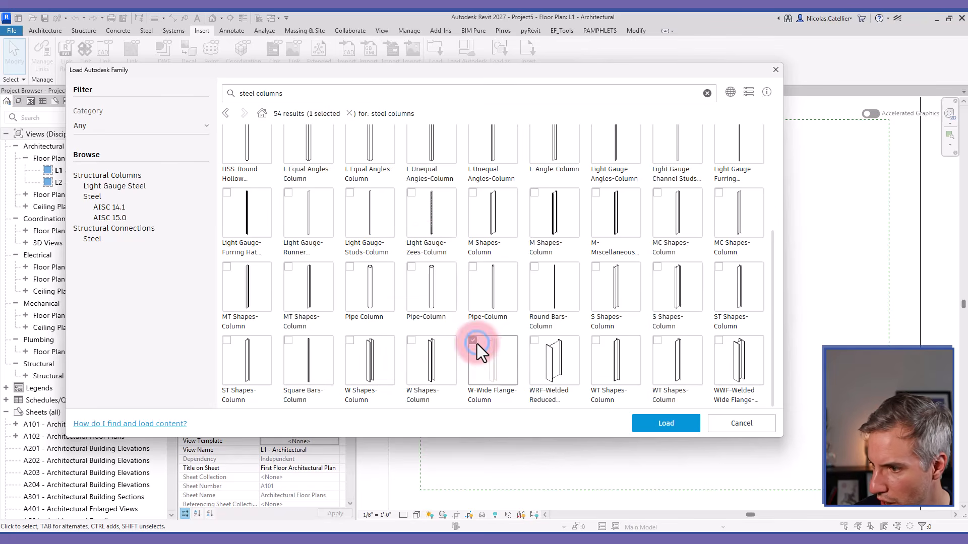
click(659, 425)
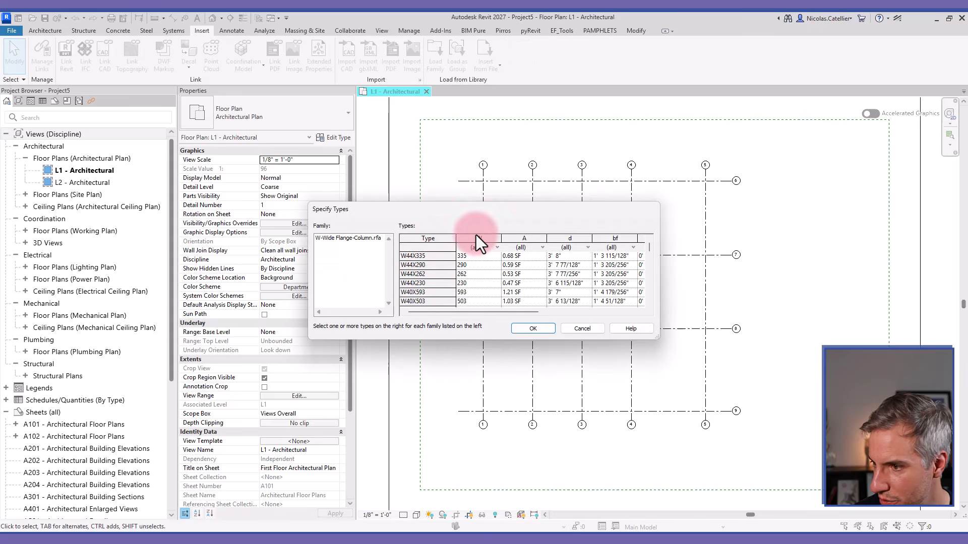
- Load the W6X20 type of the W-Wide Flange-Column family, enlarging the type list to find it
drag(435, 338, 436, 433)
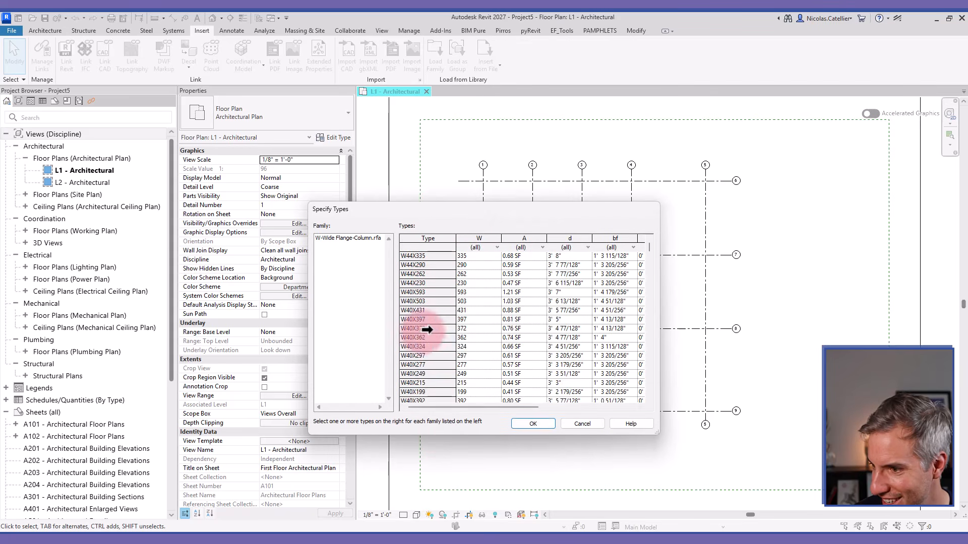
scroll(428, 337, down, 8)
scroll(427, 337, down, 20)
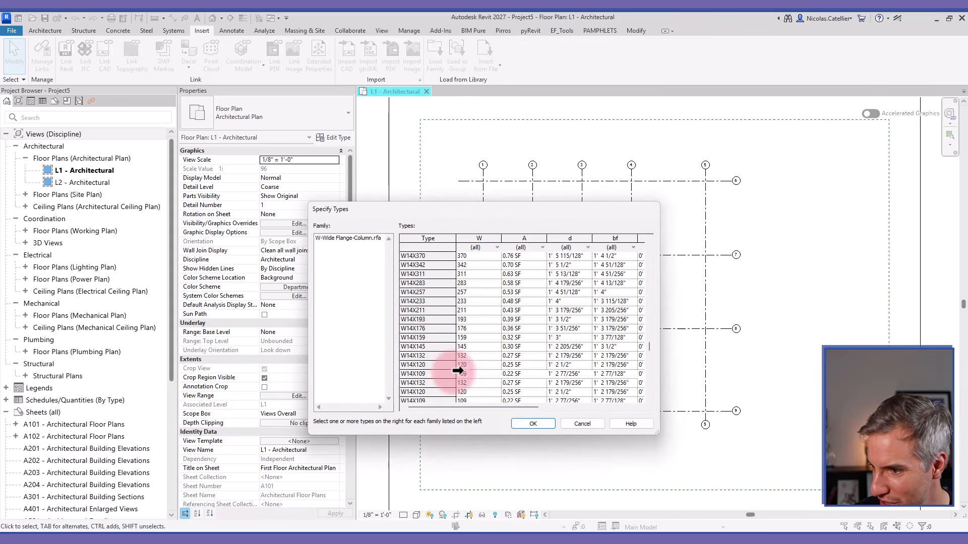
scroll(442, 353, down, 16)
click(424, 337)
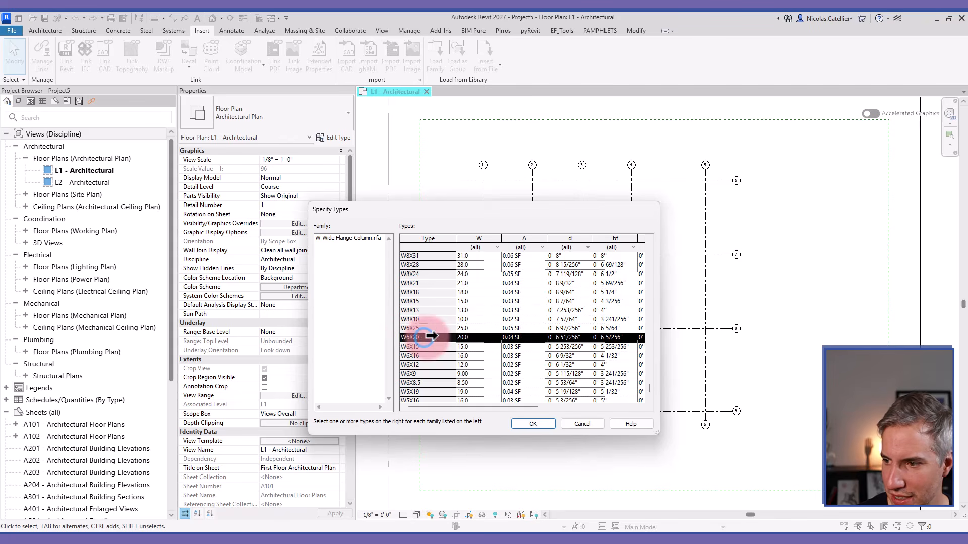
click(538, 426)
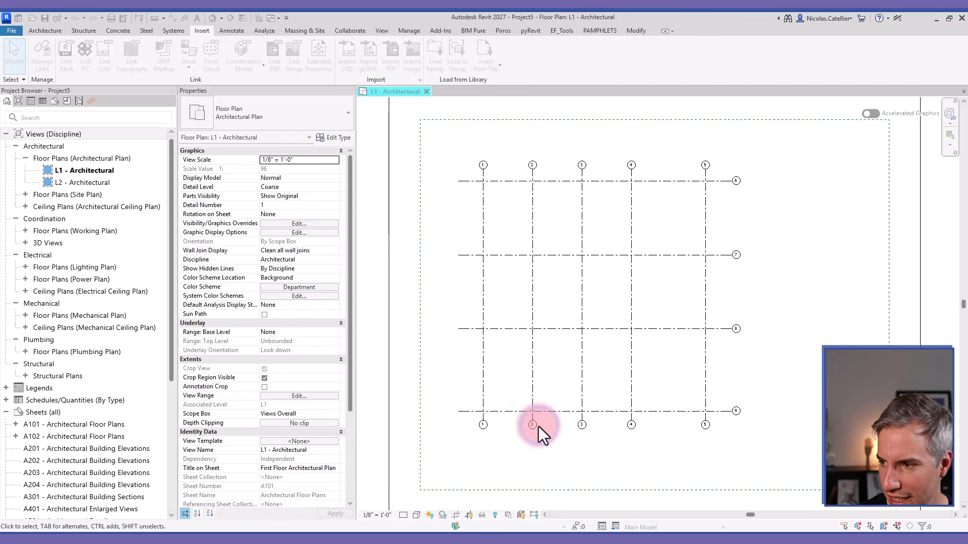
- Search the Autodesk family library for "steel" and choose the C-Channel family for loading
click(466, 66)
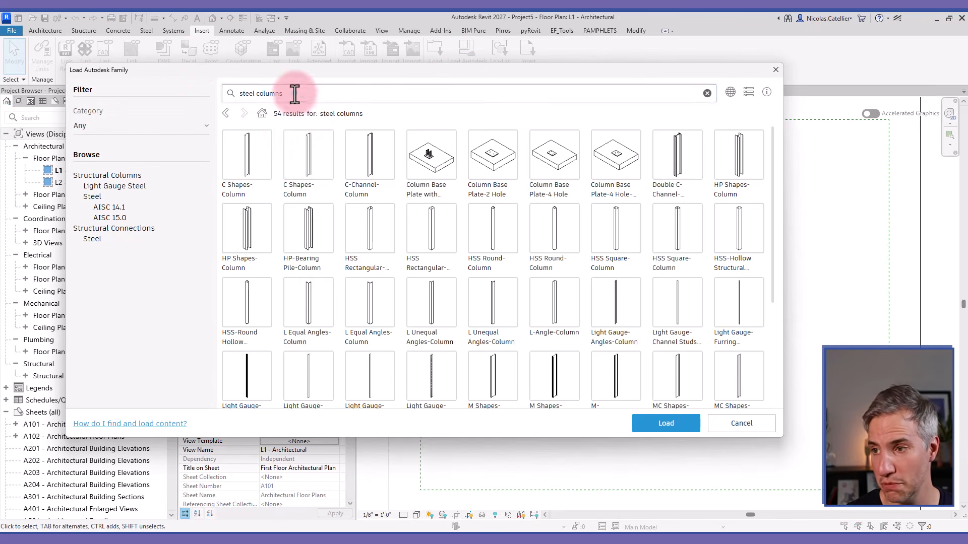
drag(293, 94, 202, 89)
text(steel bea)
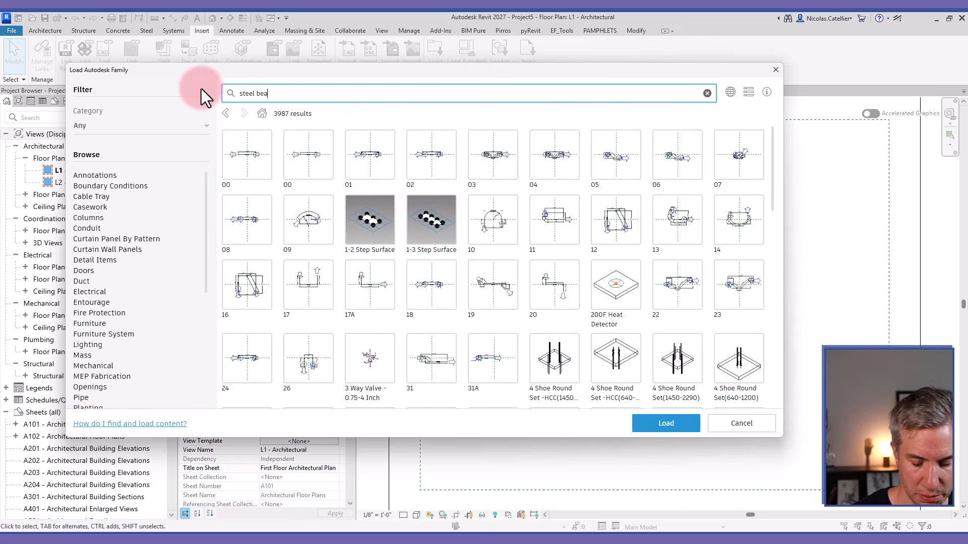
key(Return)
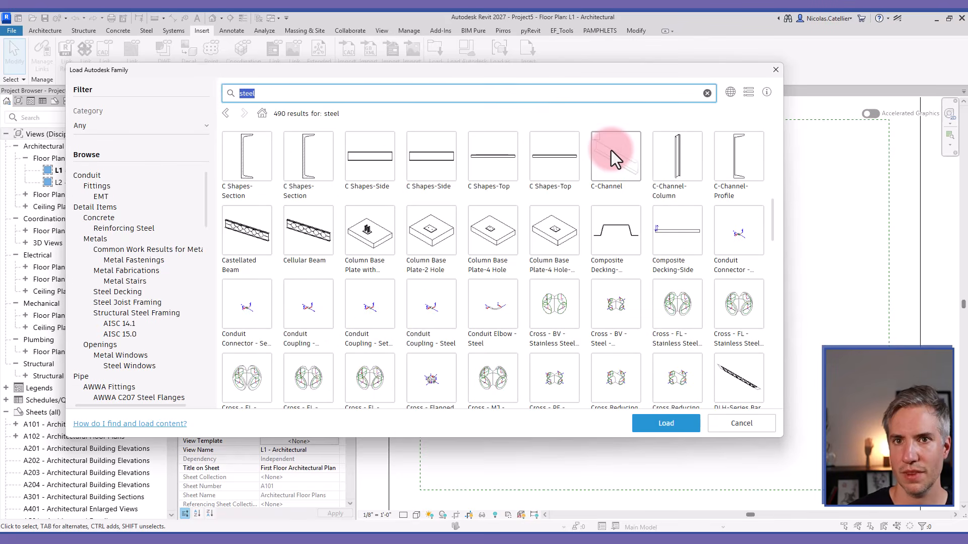
click(612, 148)
click(667, 424)
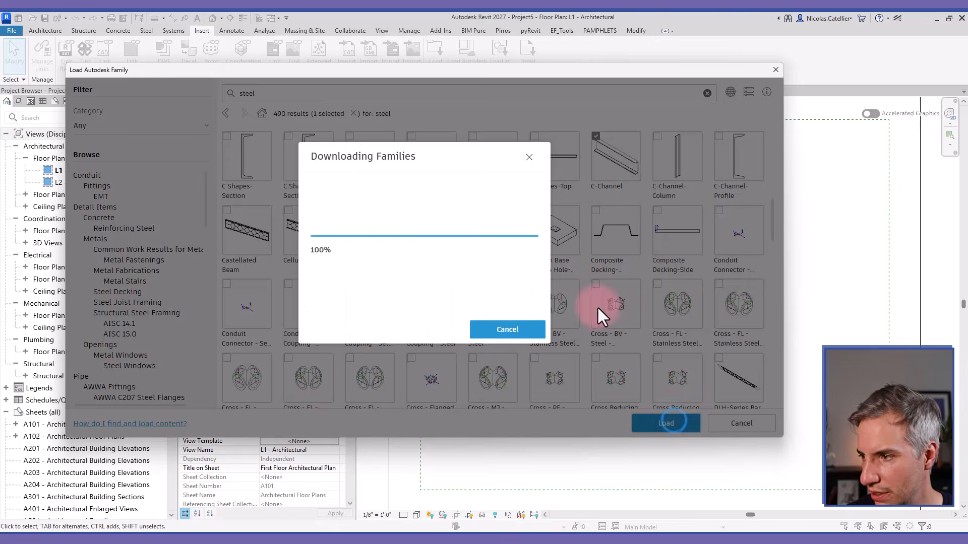
- Load the C10X20 type of the C-Channel family
scroll(455, 327, down, 6)
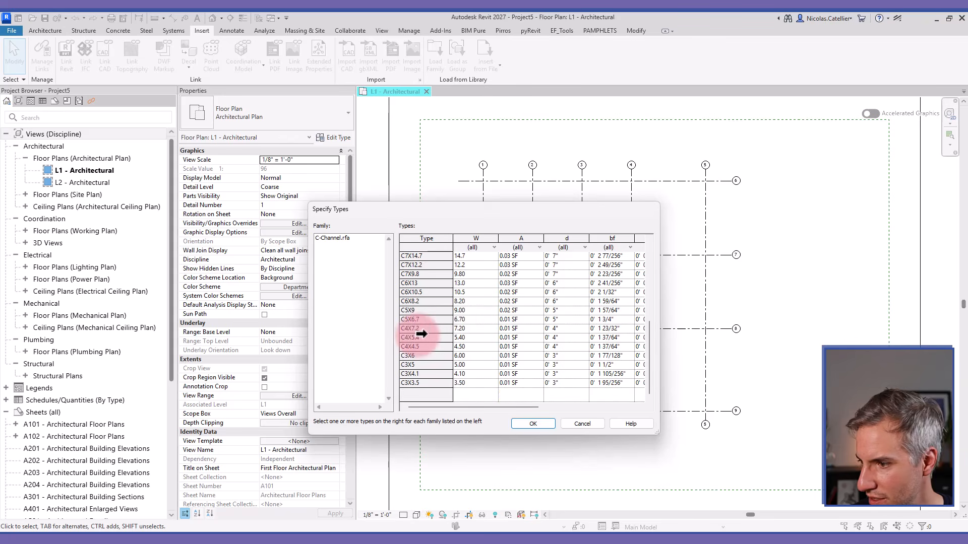
scroll(421, 333, up, 3)
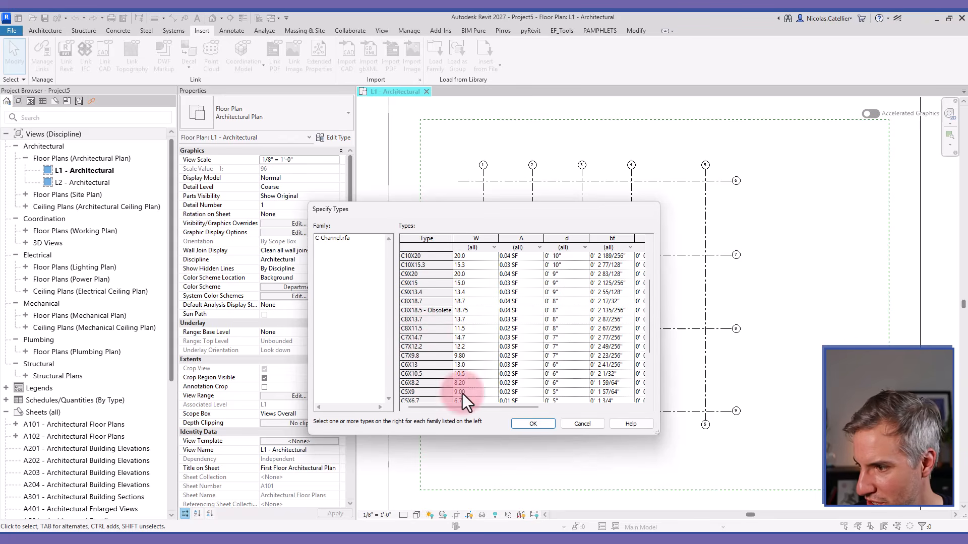
scroll(438, 347, up, 2)
scroll(438, 347, up, 1)
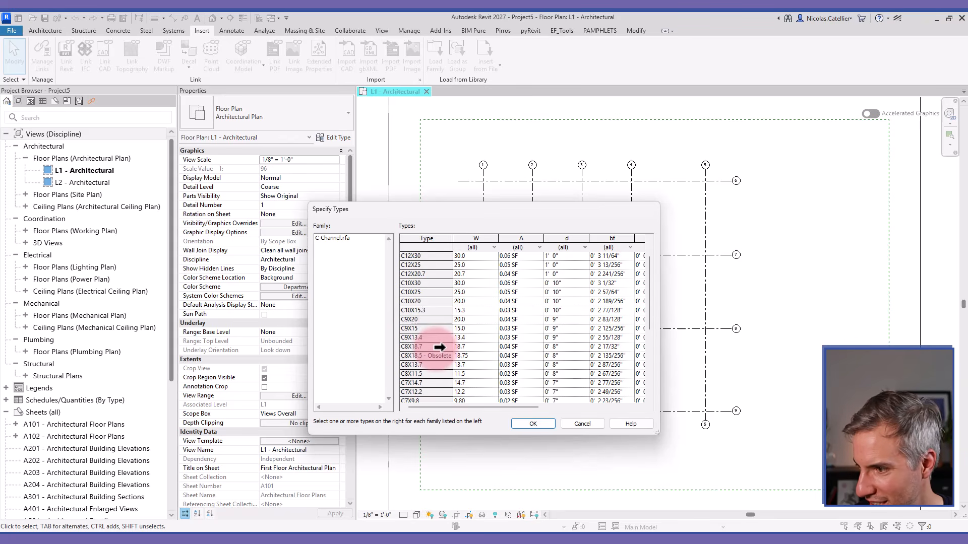
scroll(439, 328, down, 1)
click(444, 318)
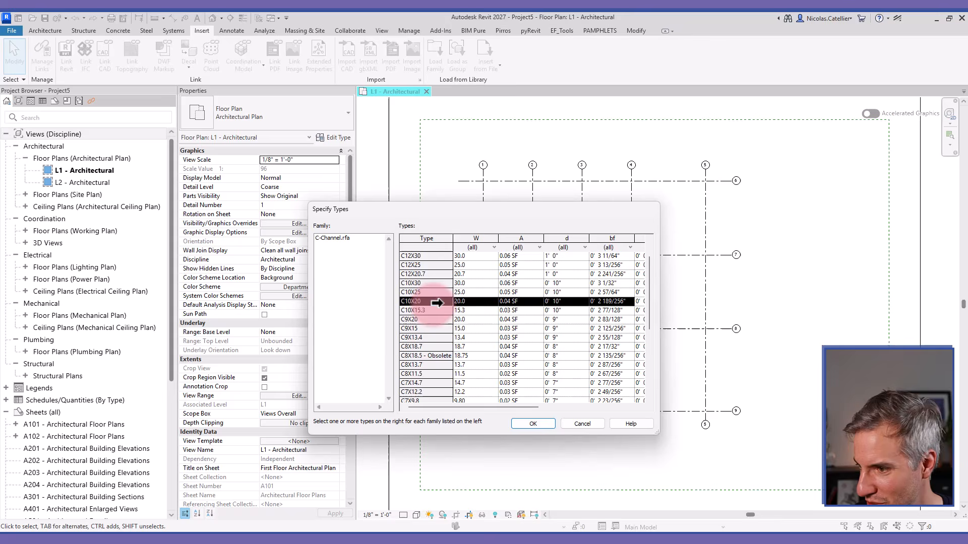
click(532, 423)
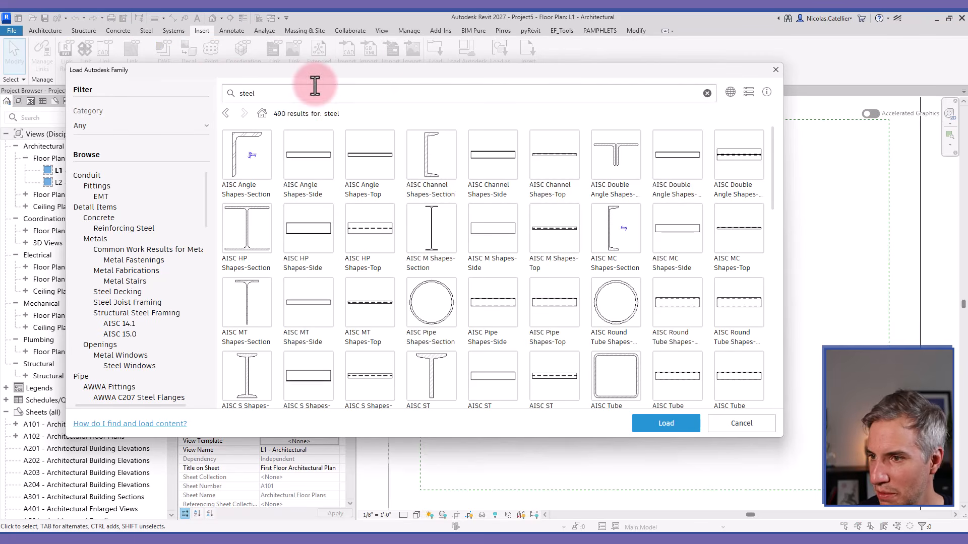
- Search the Autodesk family library for "joist steel", choose the DLH-Series Bar Joist family for loading and browse its types
drag(313, 86, 210, 87)
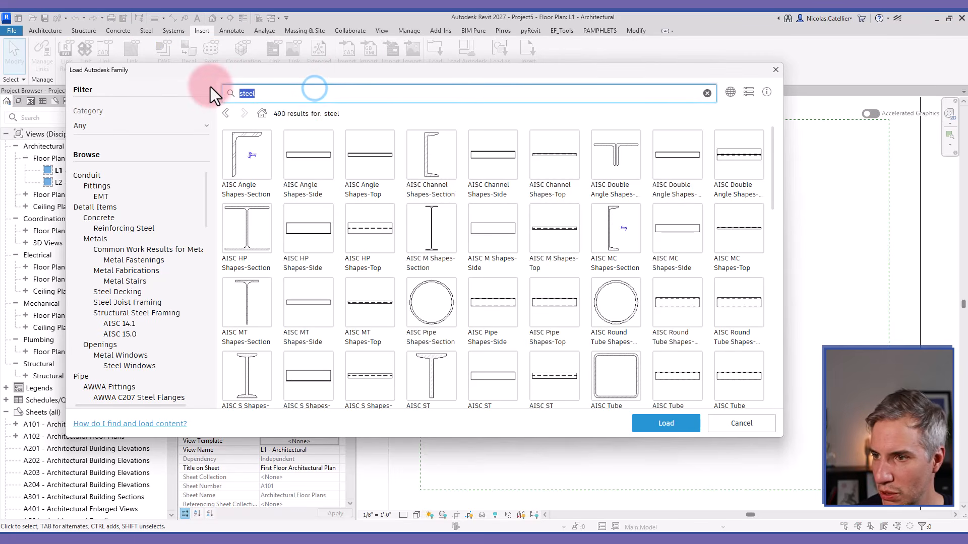
text(joist)
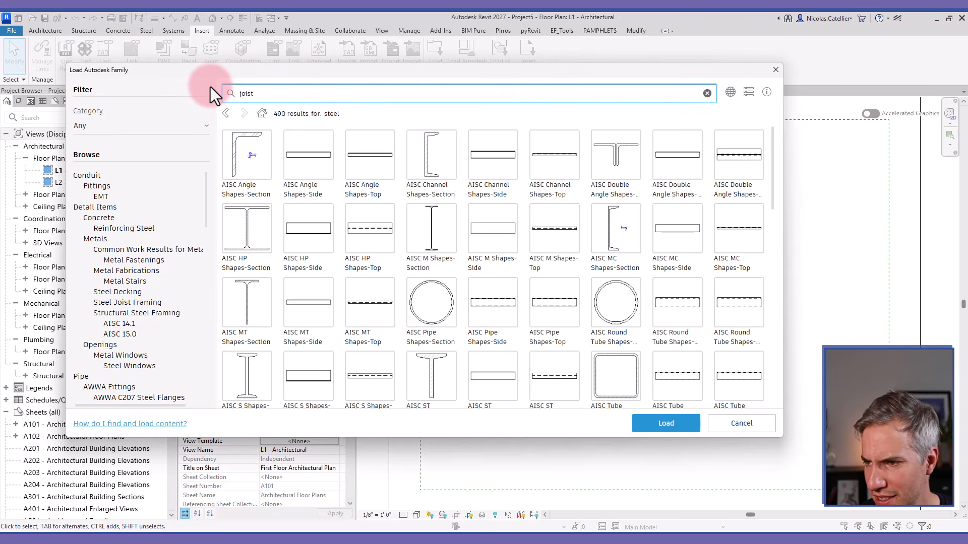
text( steel)
key(Return)
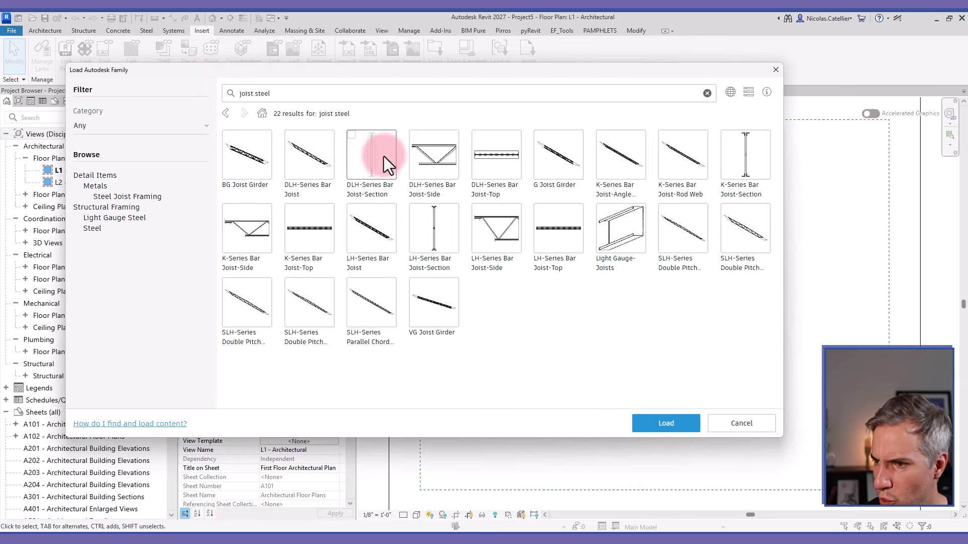
click(296, 137)
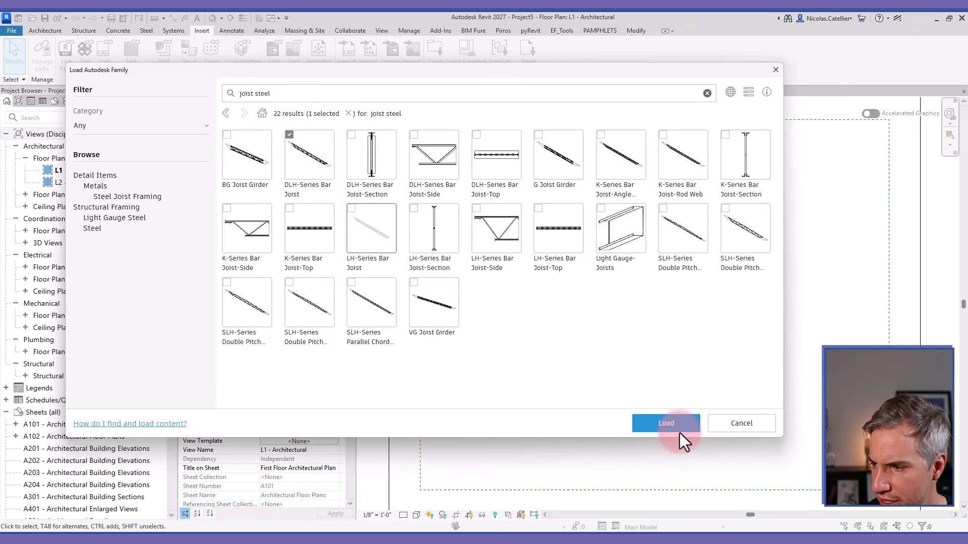
click(651, 423)
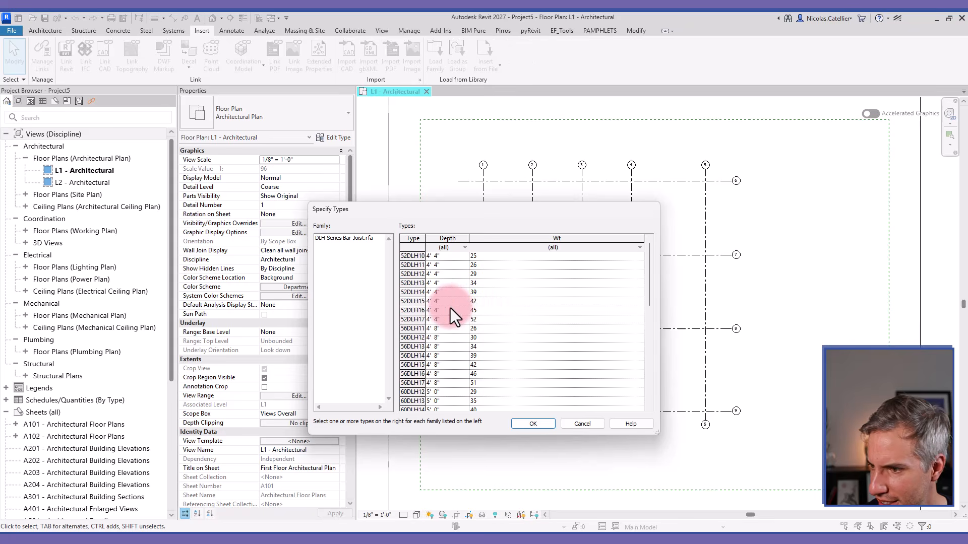
scroll(434, 320, down, 7)
scroll(432, 324, up, 5)
scroll(434, 324, down, 7)
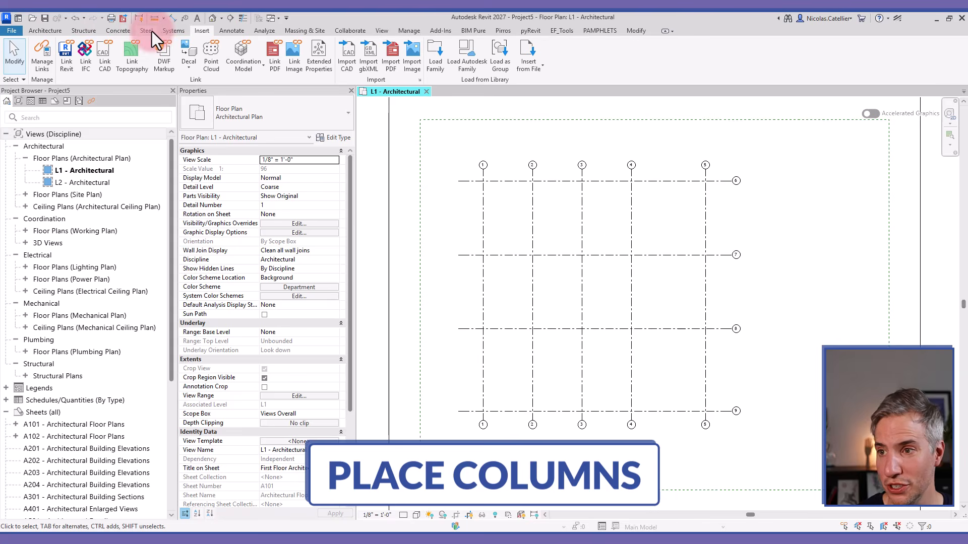
- Set up vertical W6X20 structural columns for placement by Height, reaching up to level L2
click(83, 30)
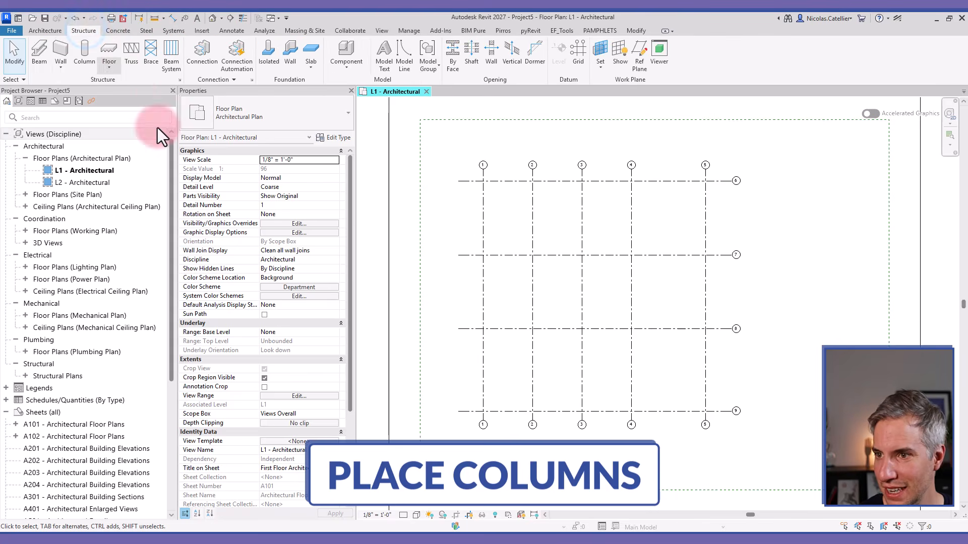
click(82, 57)
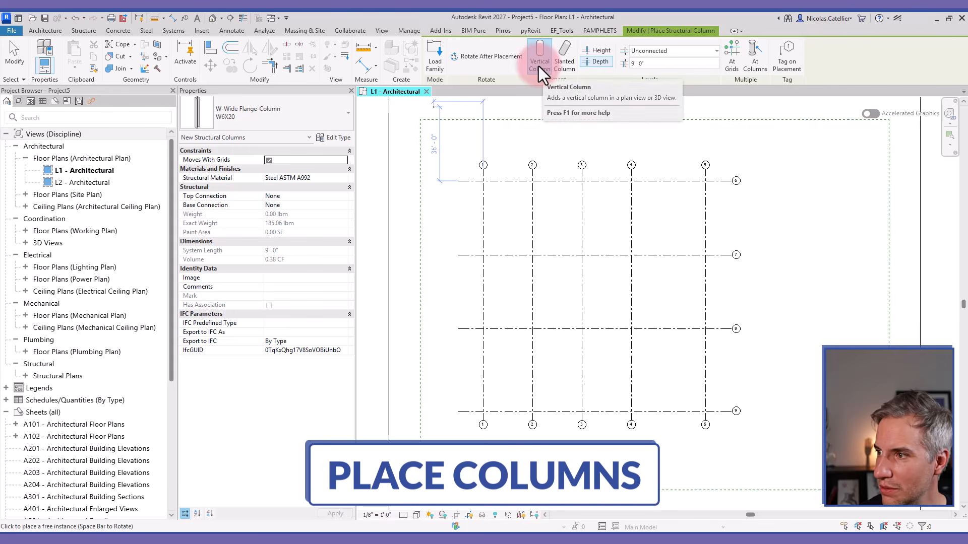
click(598, 54)
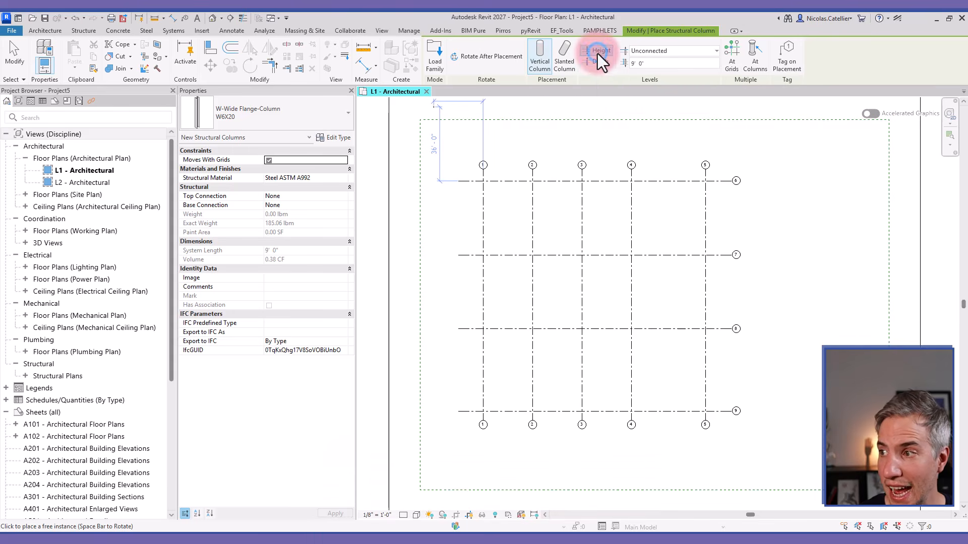
click(670, 53)
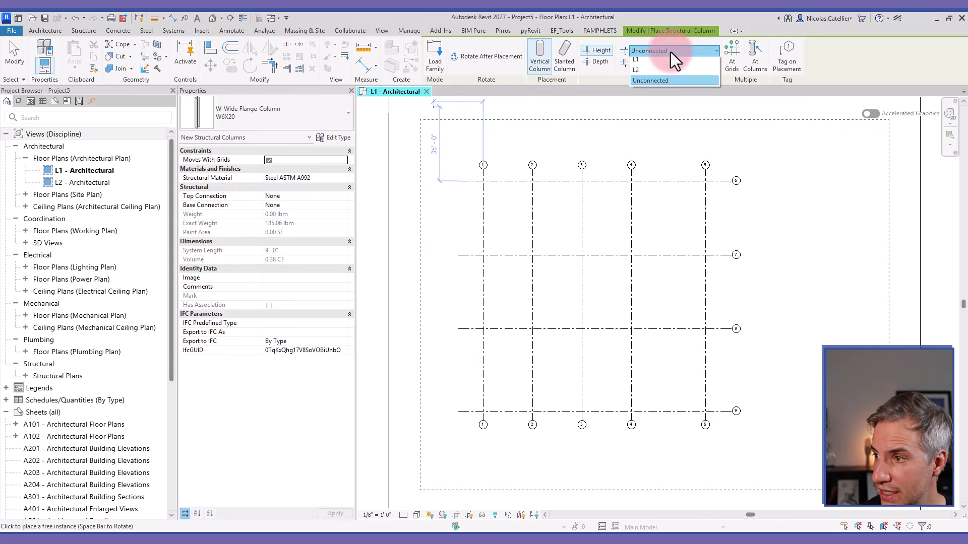
click(664, 74)
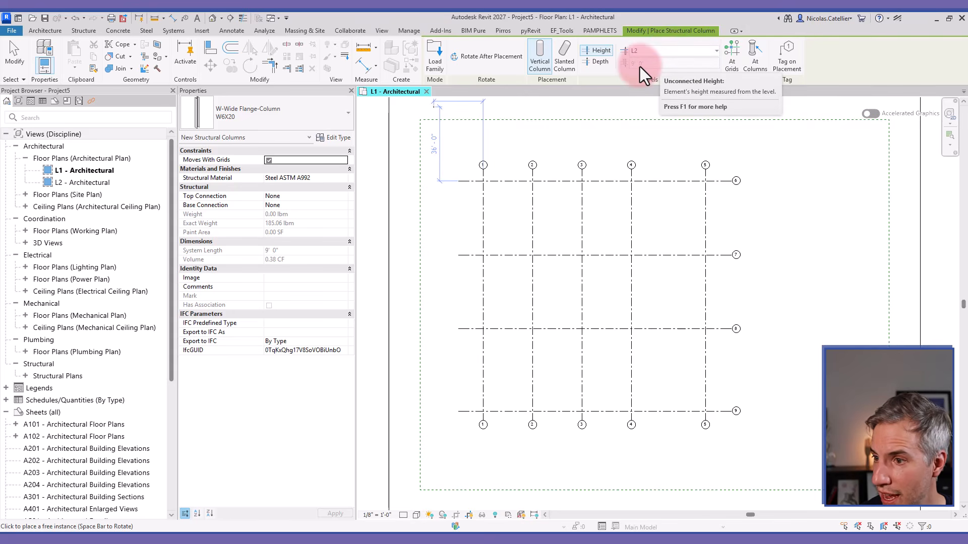
- Place the structural columns at all intersections of grids 1 to 5 with grids 6 to 9
click(735, 59)
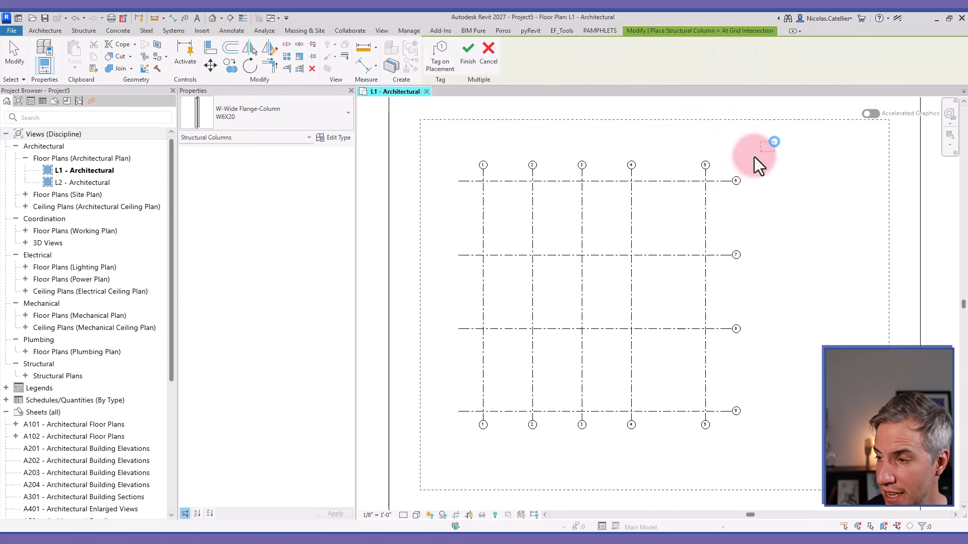
drag(754, 156, 463, 449)
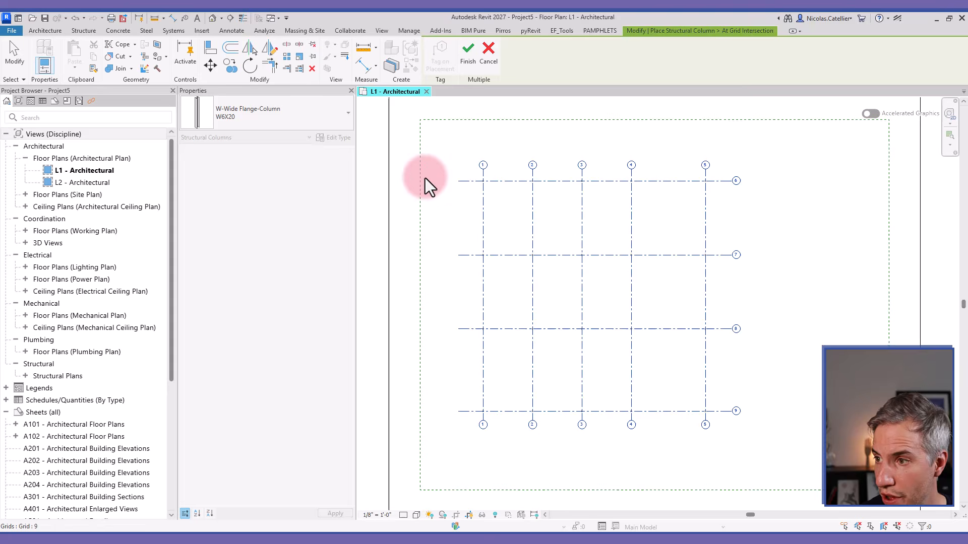
click(467, 59)
key(Escape)
- Examine a placed column up close in plan, and view all the columns in the default 3D view from another angle
scroll(474, 186, up, 10)
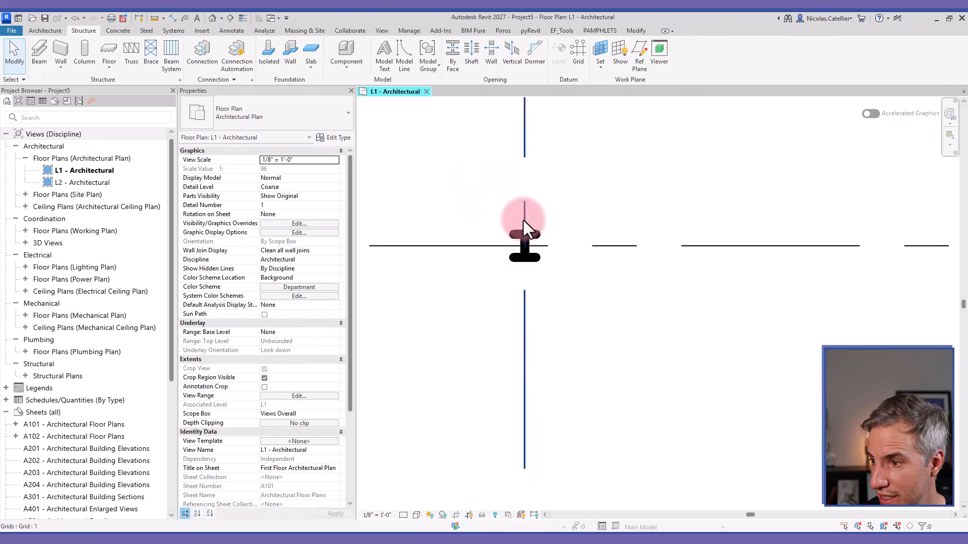
scroll(524, 222, up, 1)
click(382, 31)
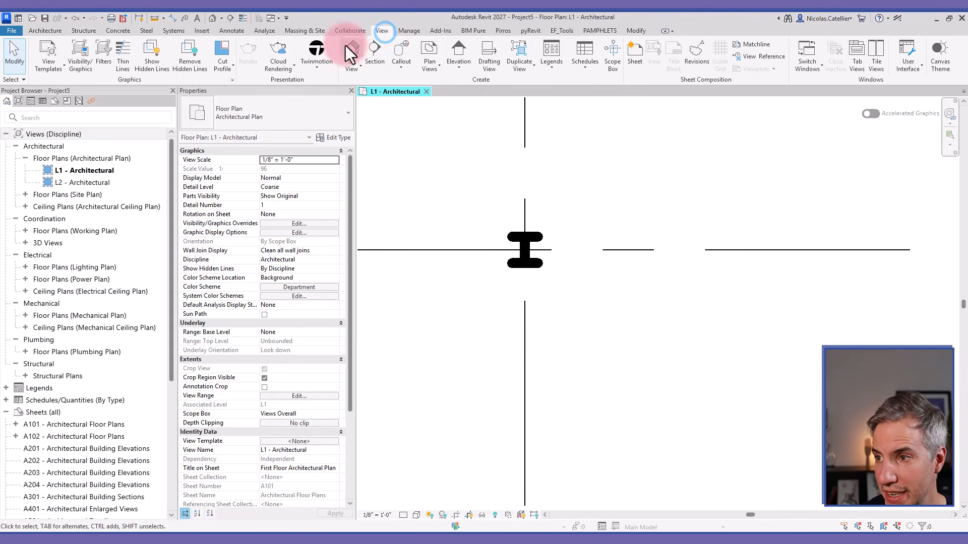
click(349, 50)
click(535, 370)
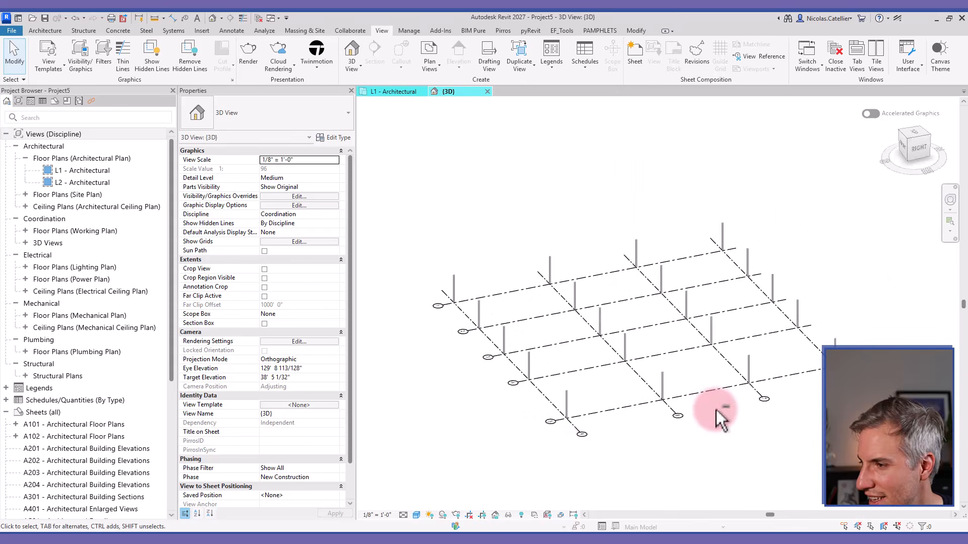
shift+middle_drag(715, 410, 579, 400)
scroll(606, 355, up, 3)
shift+middle_drag(606, 355, 558, 357)
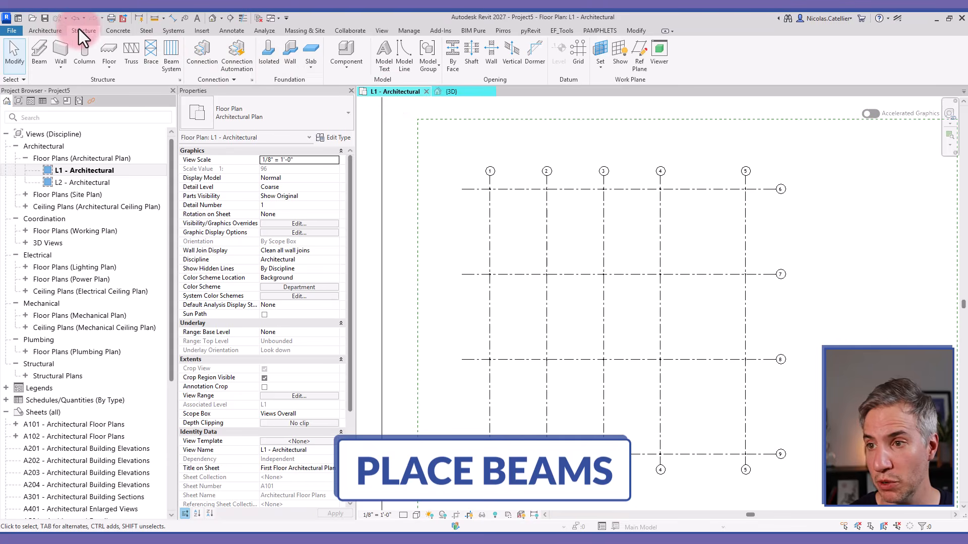
- Place W Shapes W16x50 beams on all grids 1 to 5 and 6 to 9 in the L1 - Architectural plan
click(39, 58)
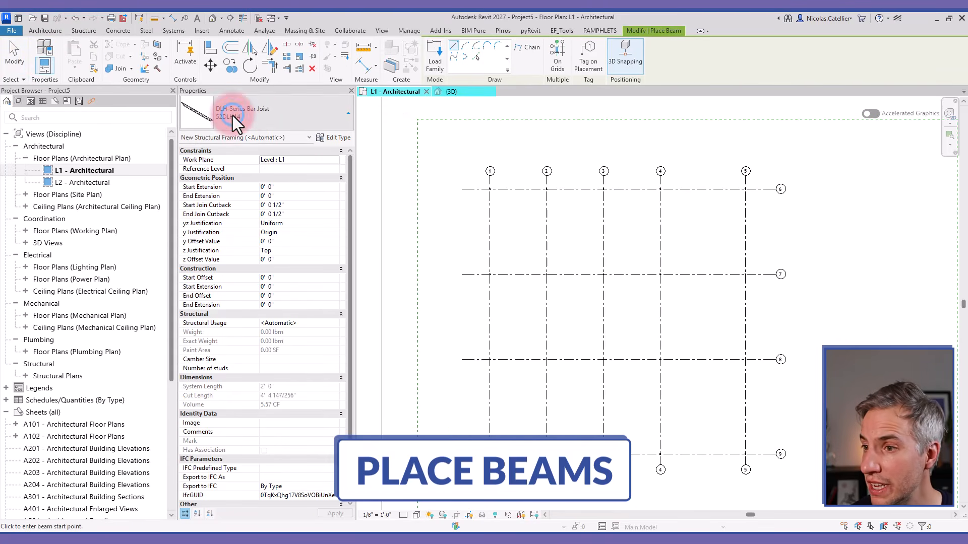
click(232, 116)
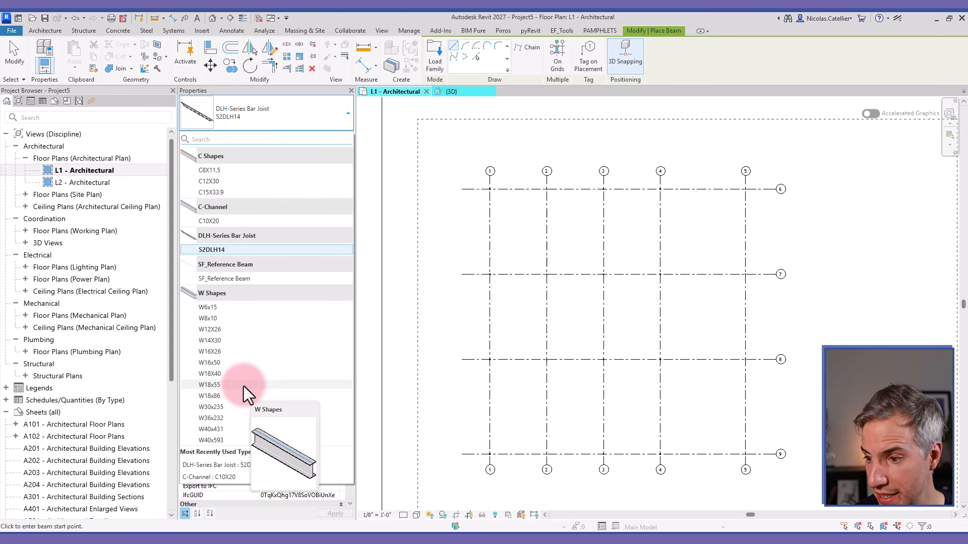
click(229, 362)
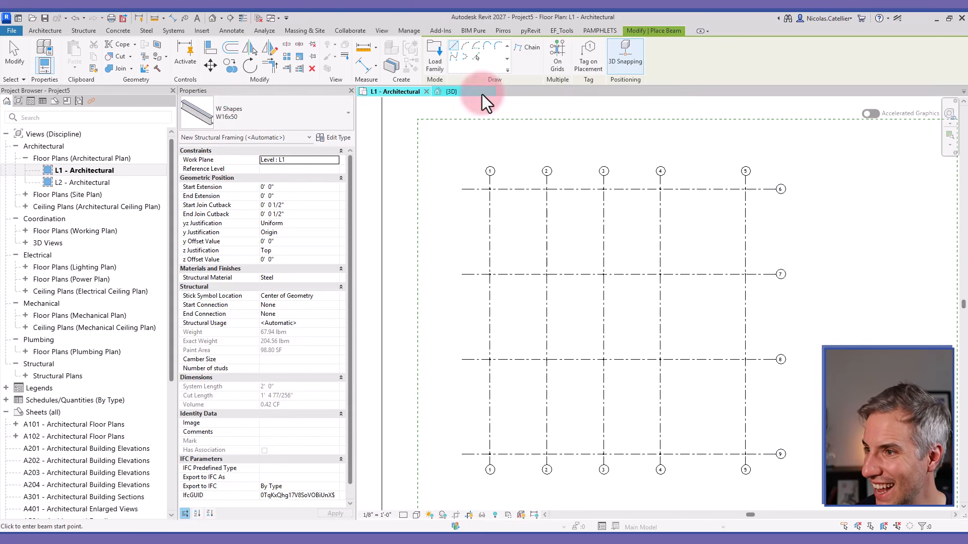
click(568, 56)
scroll(483, 171, down, 3)
drag(456, 158, 709, 354)
scroll(623, 213, up, 2)
click(469, 58)
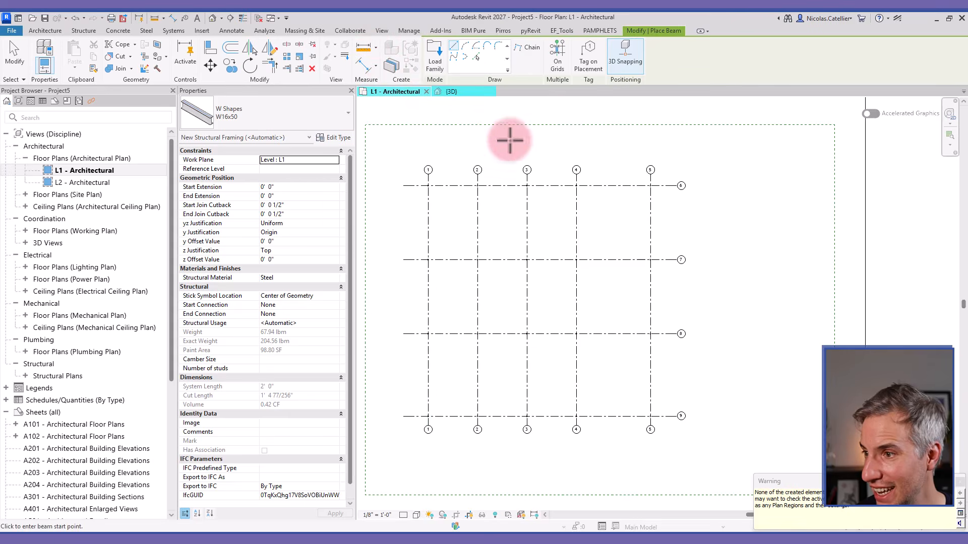
- Select the whole structure in the 3D view and filter the selection to Structural Framing (Other) only
click(451, 91)
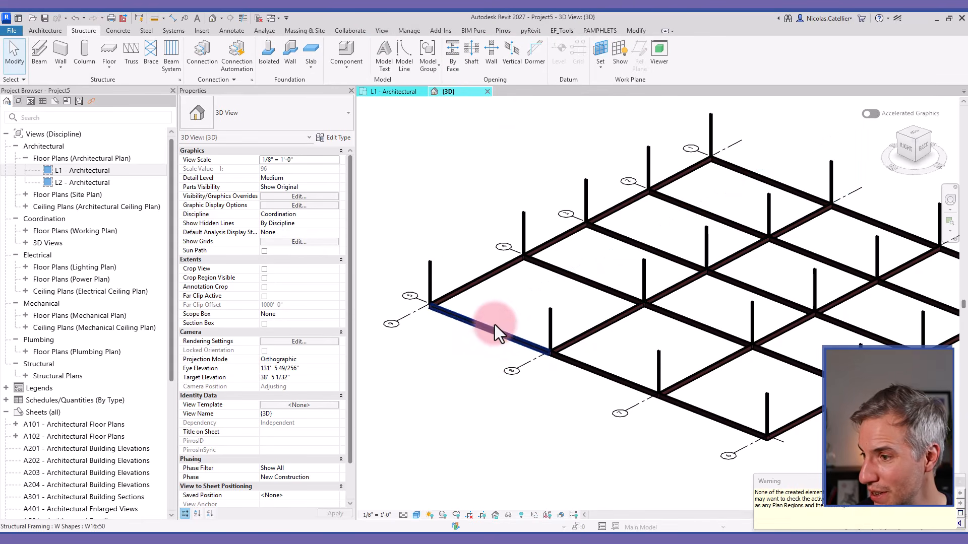
scroll(467, 304, down, 3)
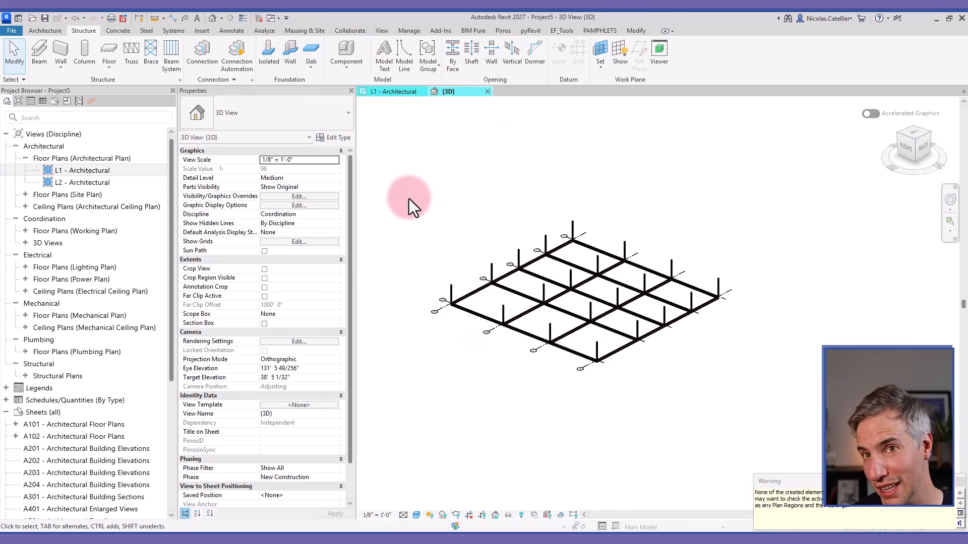
drag(391, 194, 781, 421)
click(923, 527)
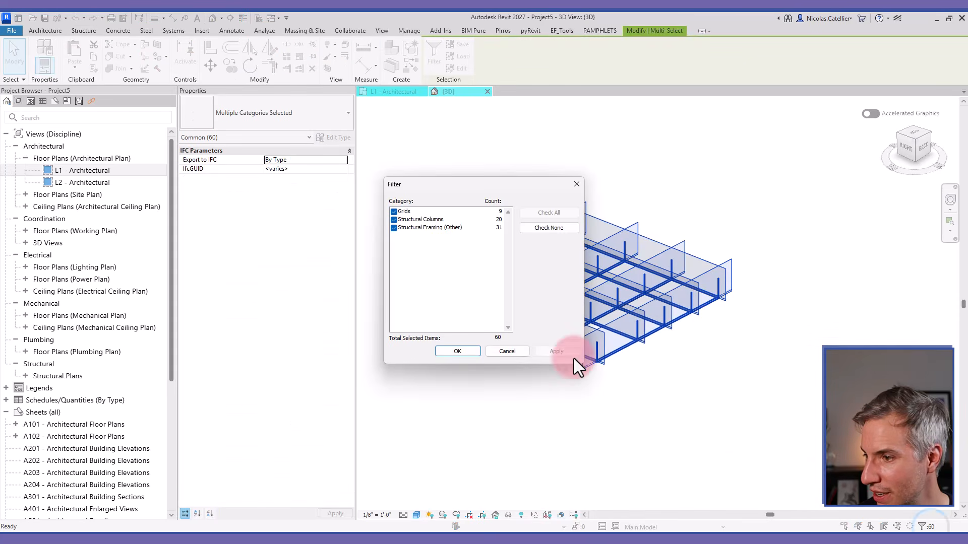
click(555, 229)
click(394, 227)
click(459, 352)
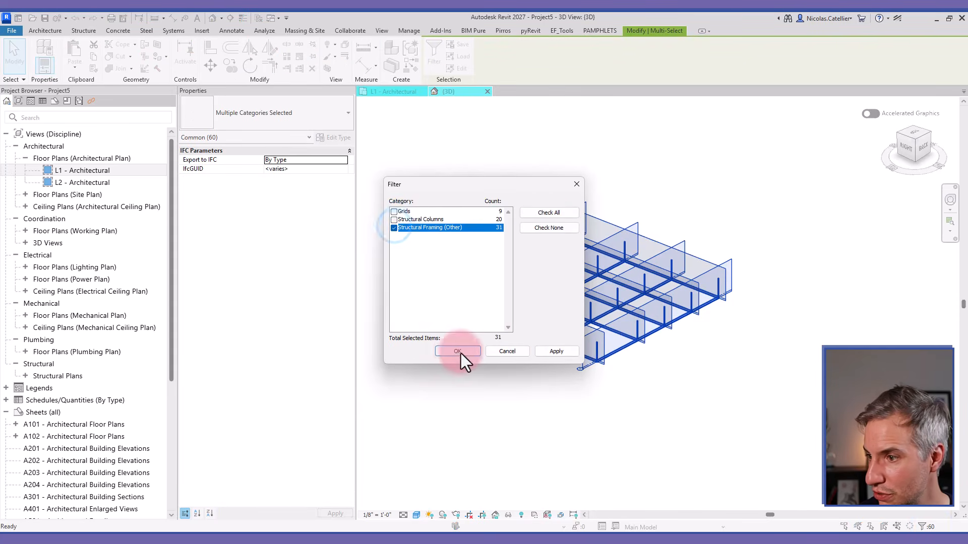
- Change the work plane of the selected beams to Level : L2
scroll(549, 285, up, 5)
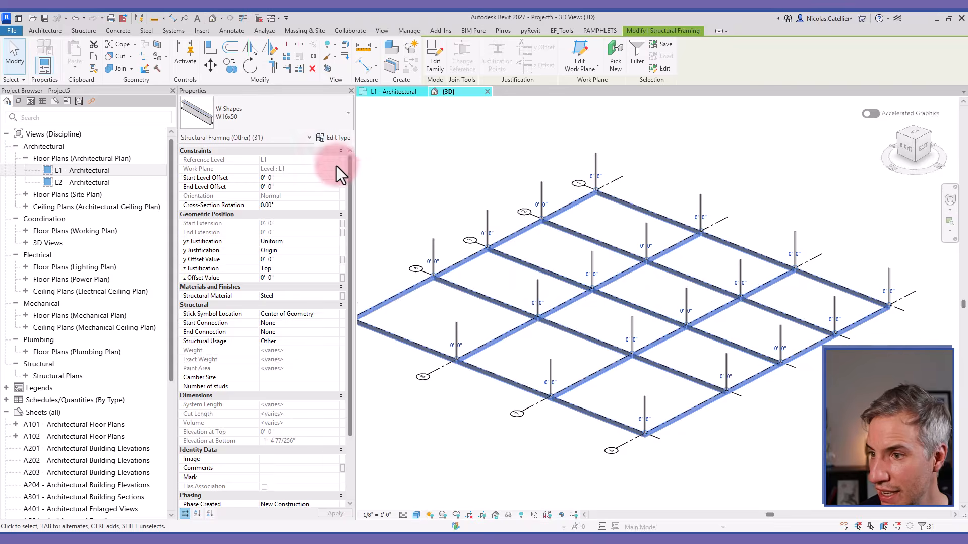
scroll(290, 246, down, 3)
scroll(292, 246, up, 3)
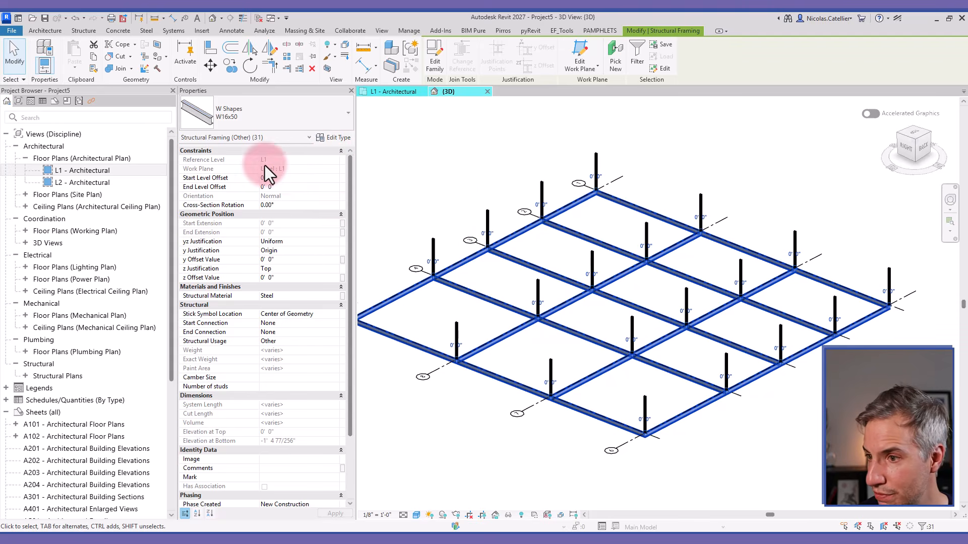
click(582, 68)
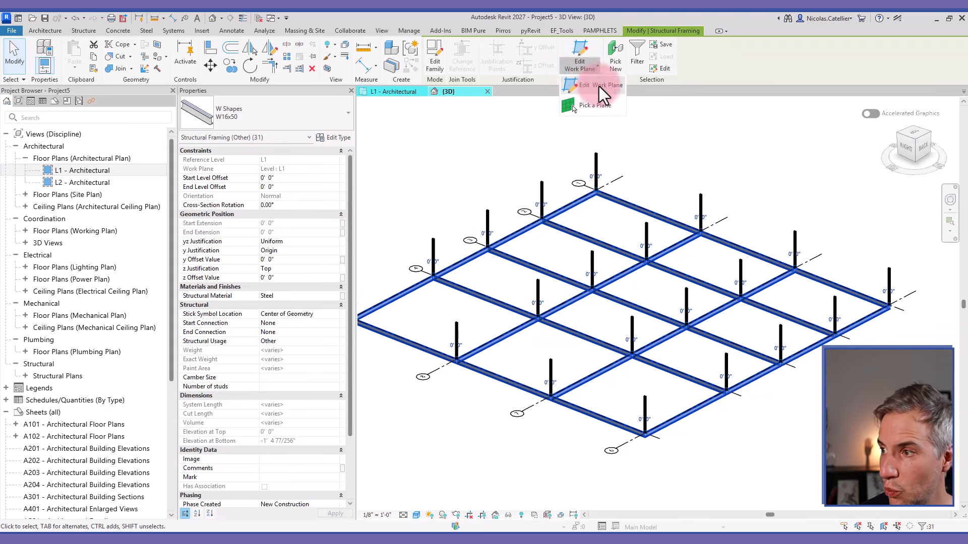
click(598, 86)
click(479, 277)
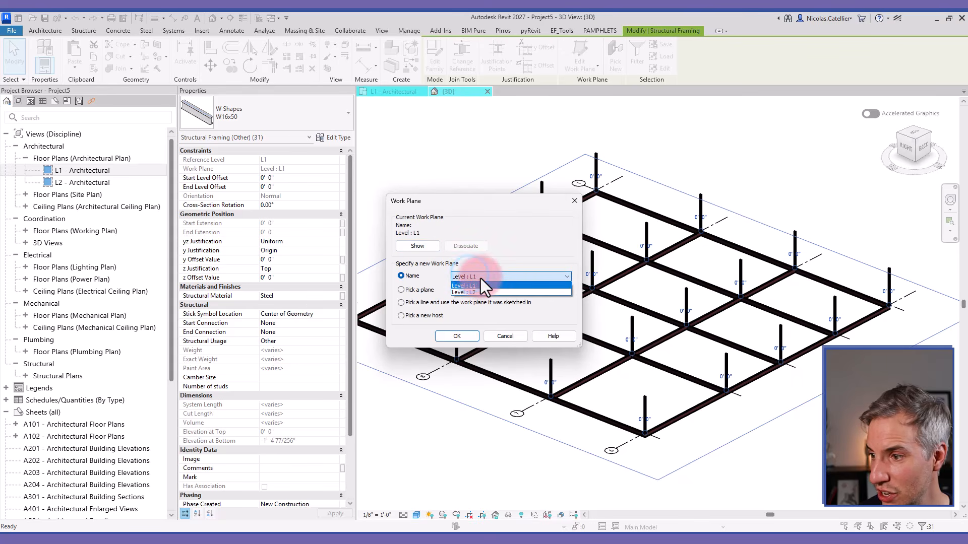
click(485, 293)
click(458, 336)
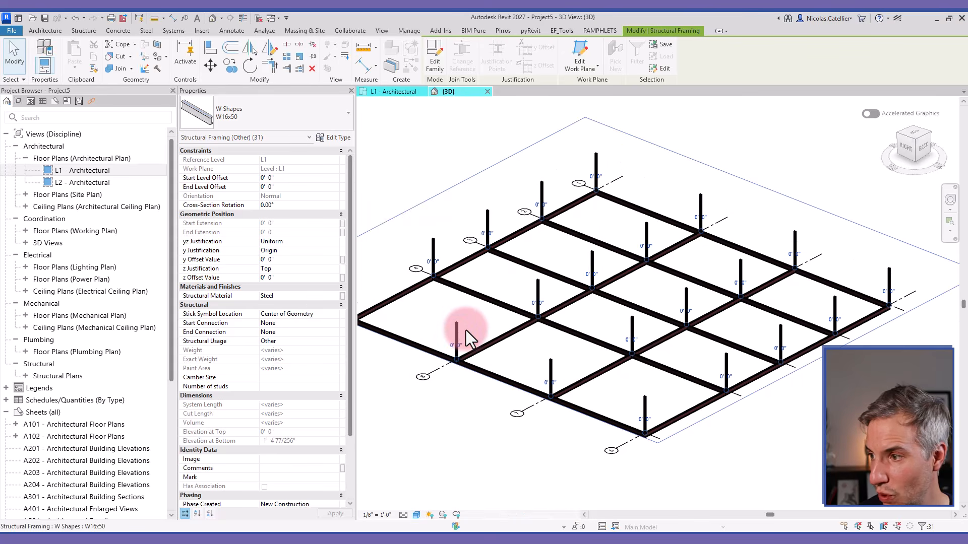
- Examine the joint between the beams and a perimeter column up close, including one of the beams' properties
click(432, 270)
scroll(421, 252, up, 5)
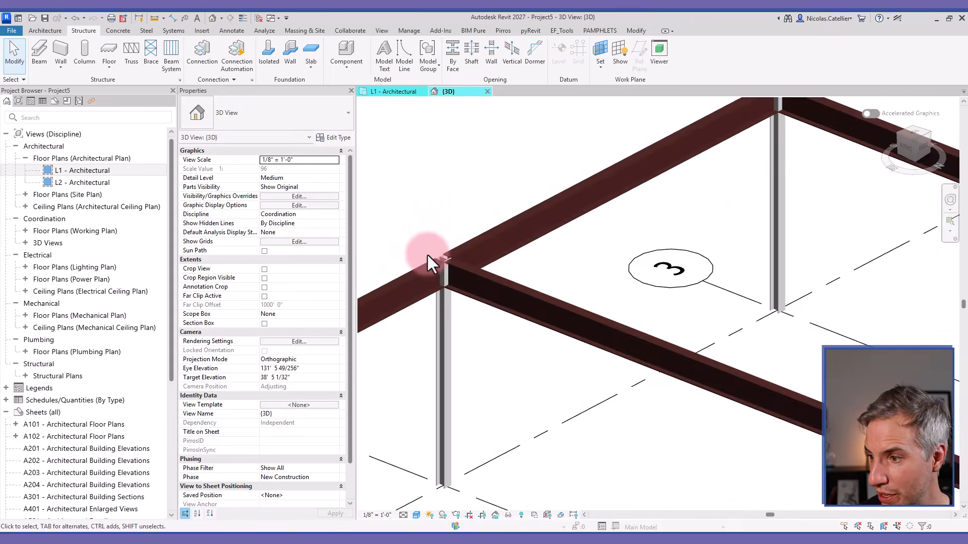
click(436, 268)
shift+middle_drag(454, 244, 438, 280)
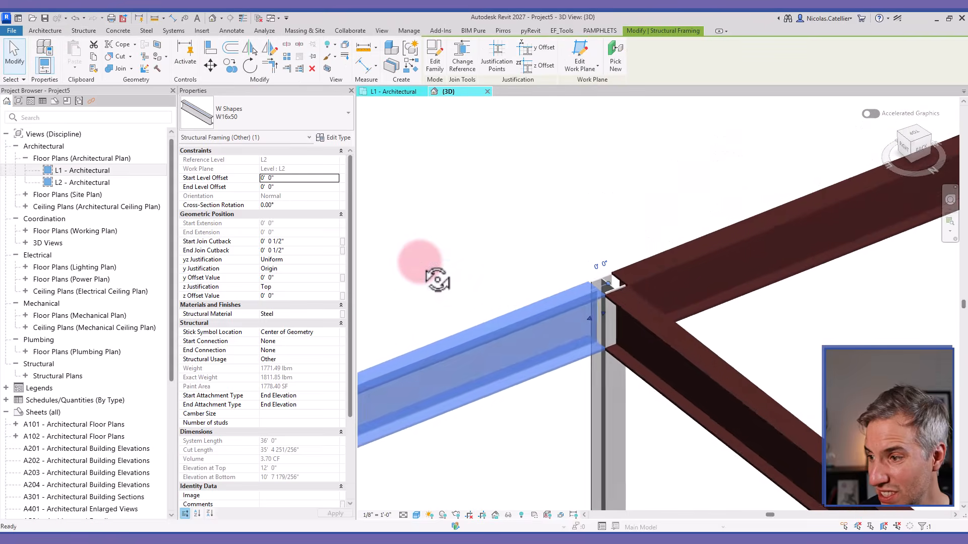
scroll(591, 273, up, 3)
shift+middle_drag(446, 222, 473, 210)
click(474, 210)
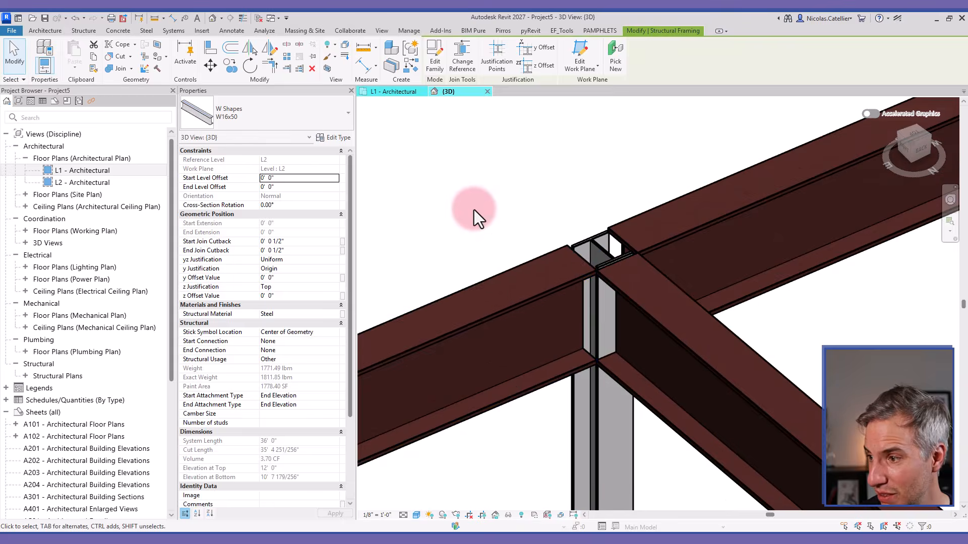
scroll(562, 253, up, 2)
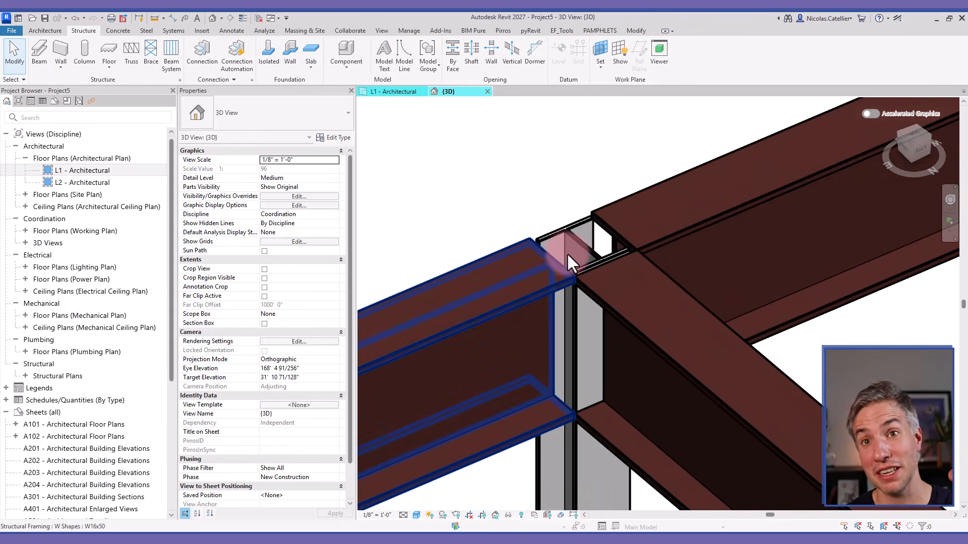
scroll(569, 253, up, 2)
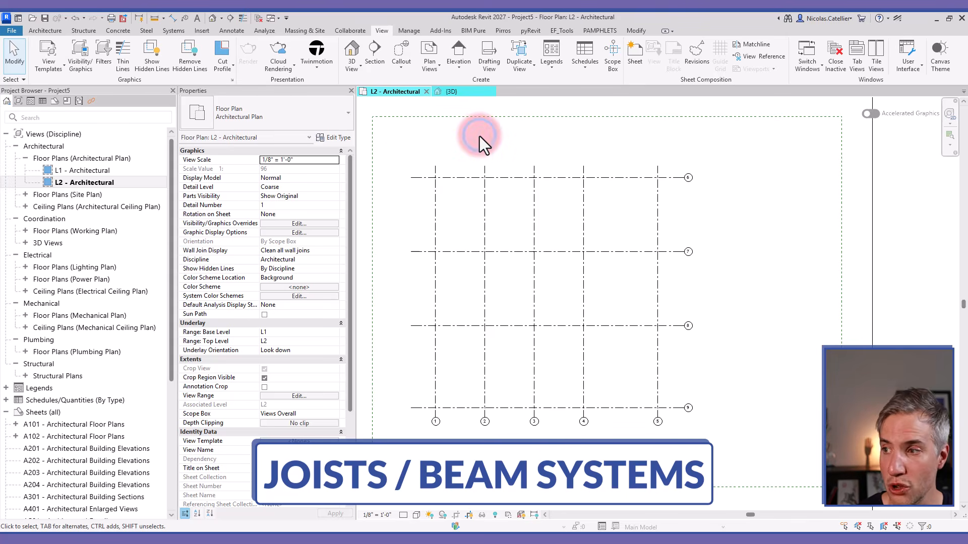
- Tile the L2 - Architectural plan beside the 3D view and fit the model in both views
key(w)
key(t)
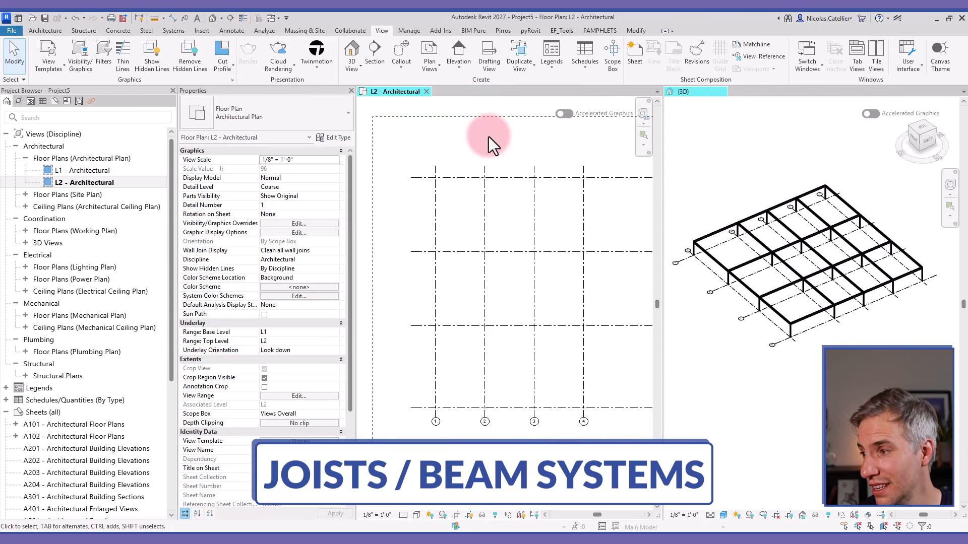
key(z)
key(a)
middle_drag(440, 137, 441, 148)
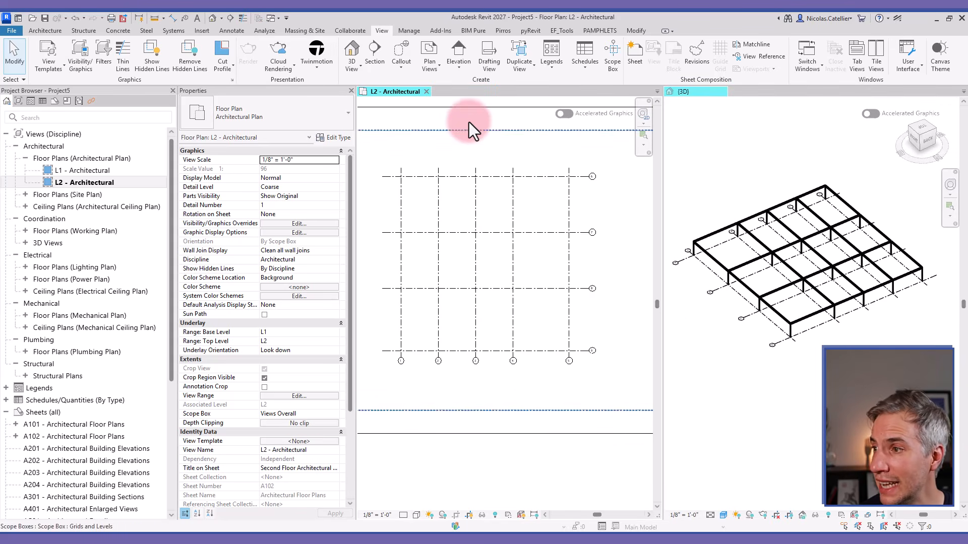
- Start an automatic beam system on L2 with beam type BG Joist Girder : 28BG and the Fixed Distance layout rule
click(89, 31)
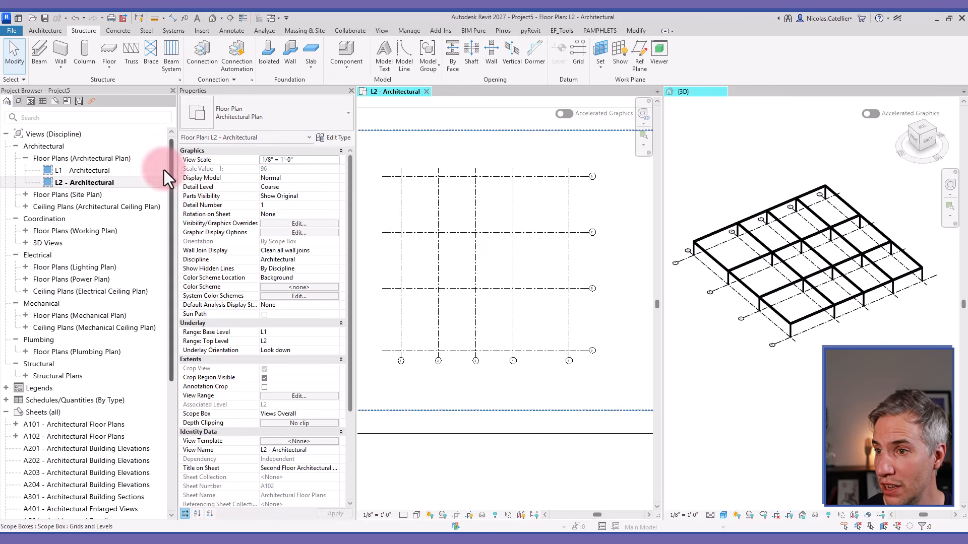
click(173, 59)
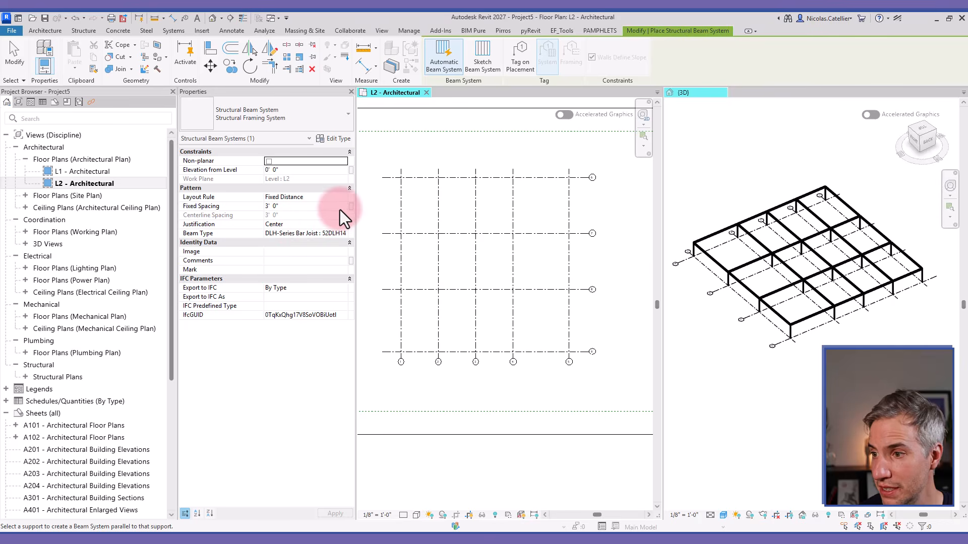
click(343, 233)
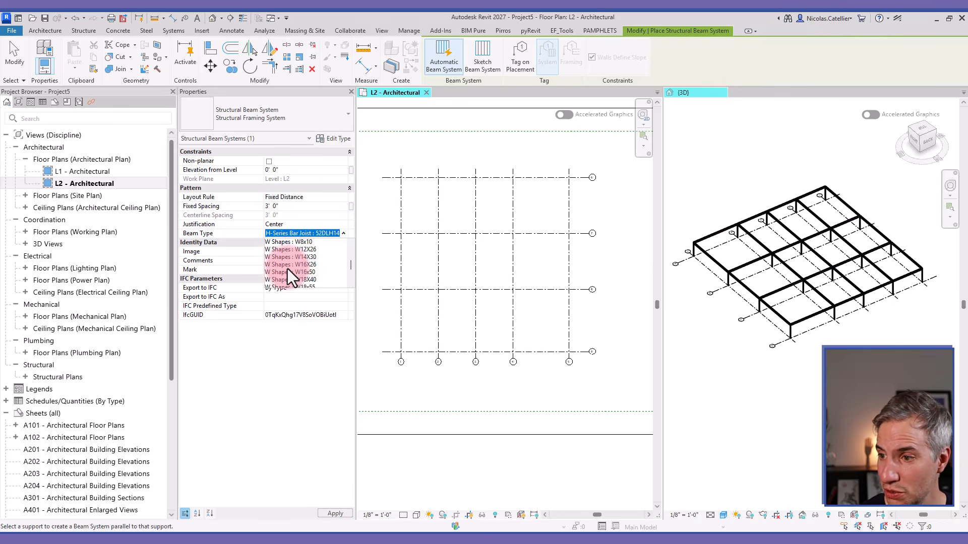
scroll(287, 268, up, 2)
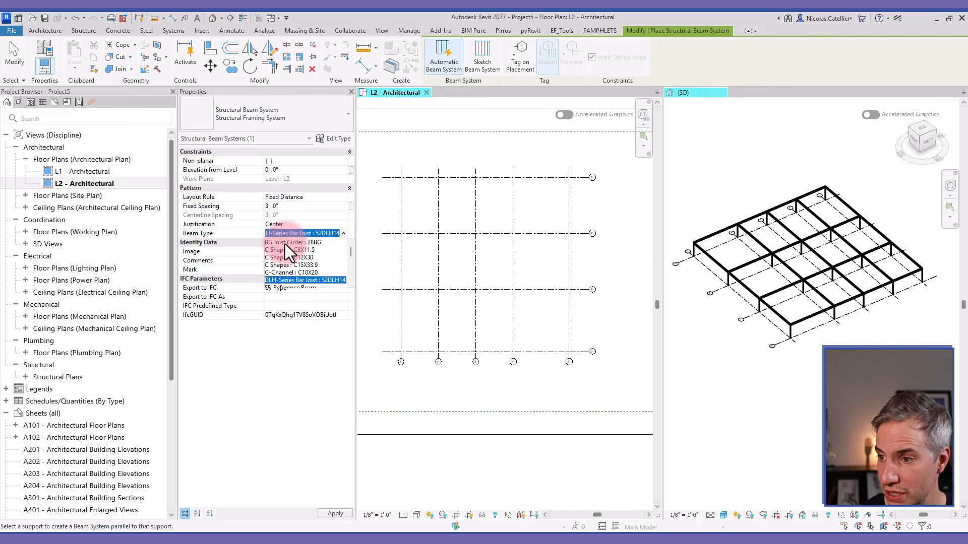
click(286, 243)
click(333, 198)
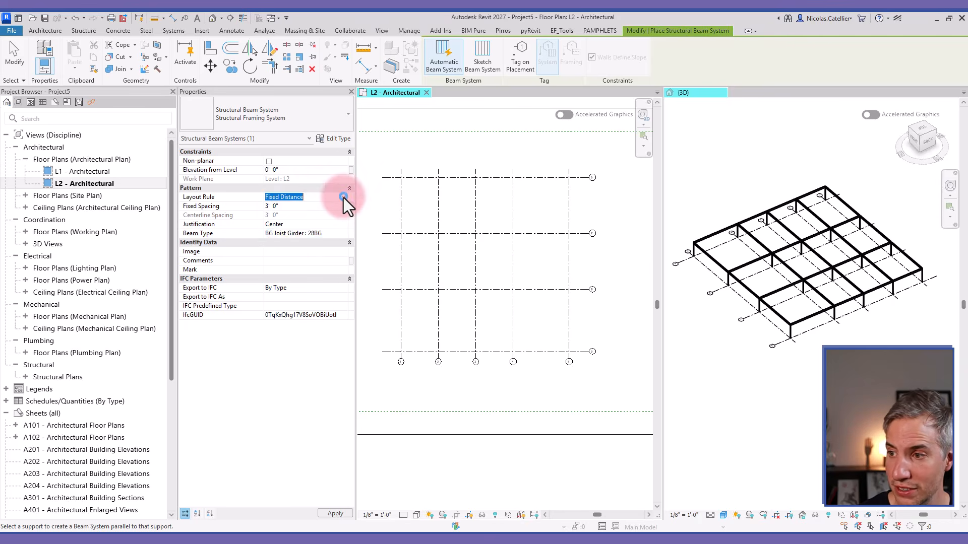
click(343, 197)
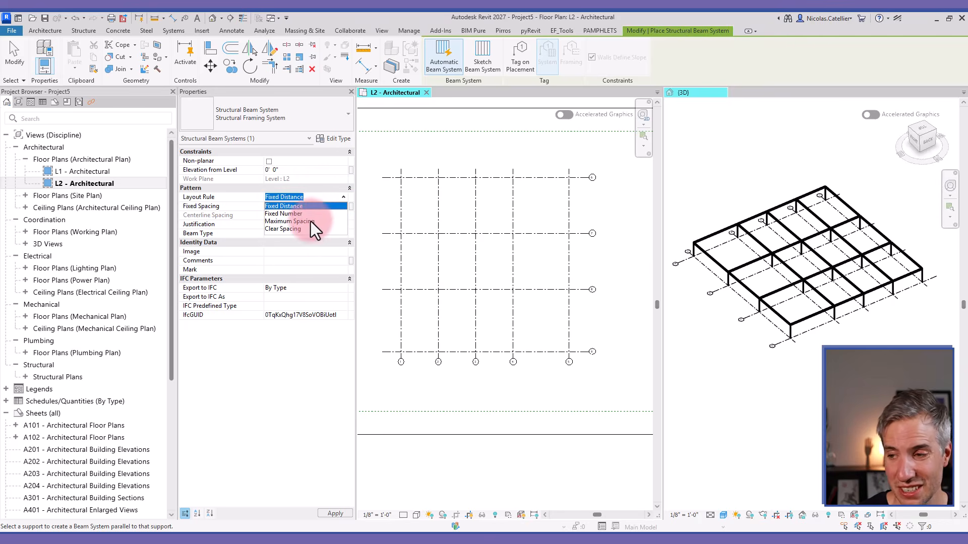
click(275, 199)
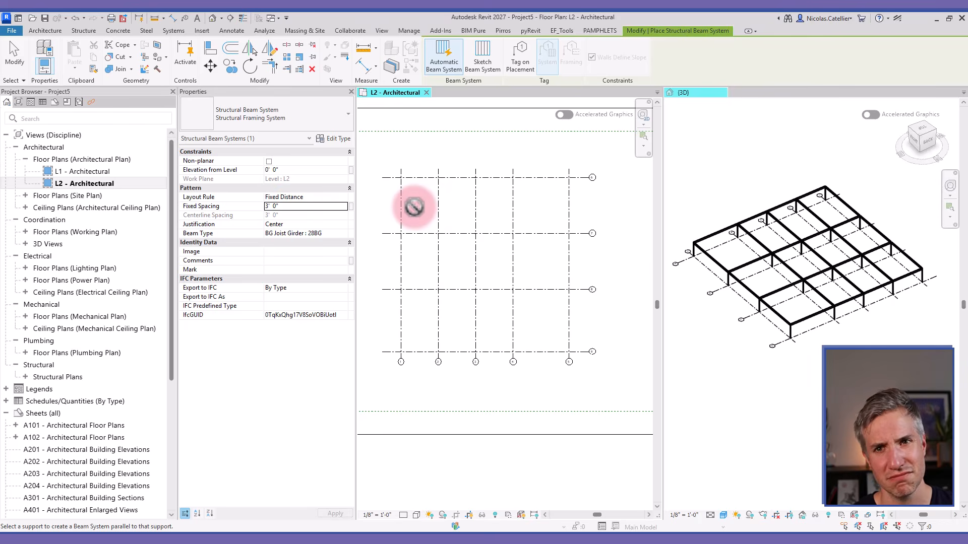
- Place an automatic beam system in the bay between grids 1-2 and 6-7, with its joists parallel to grid 6
middle_drag(430, 227, 439, 233)
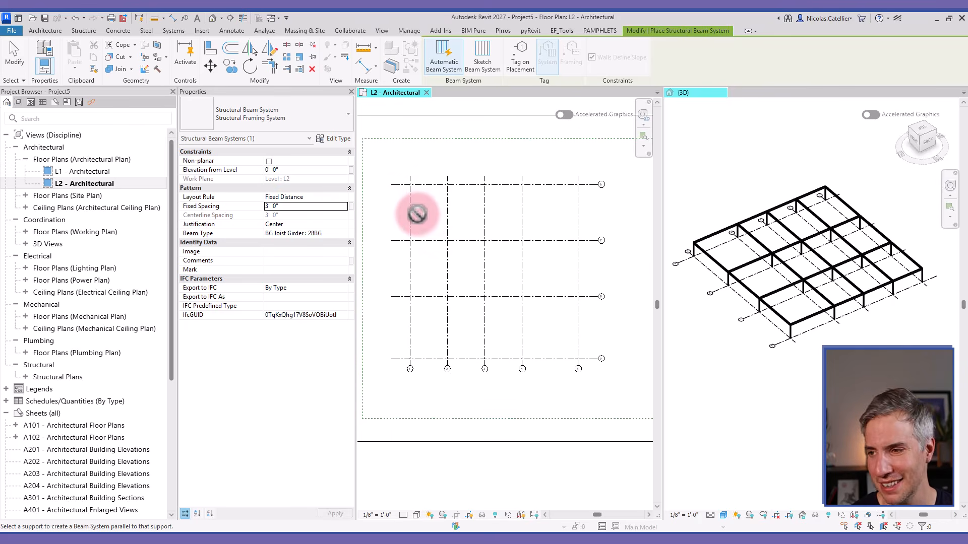
scroll(417, 189, up, 5)
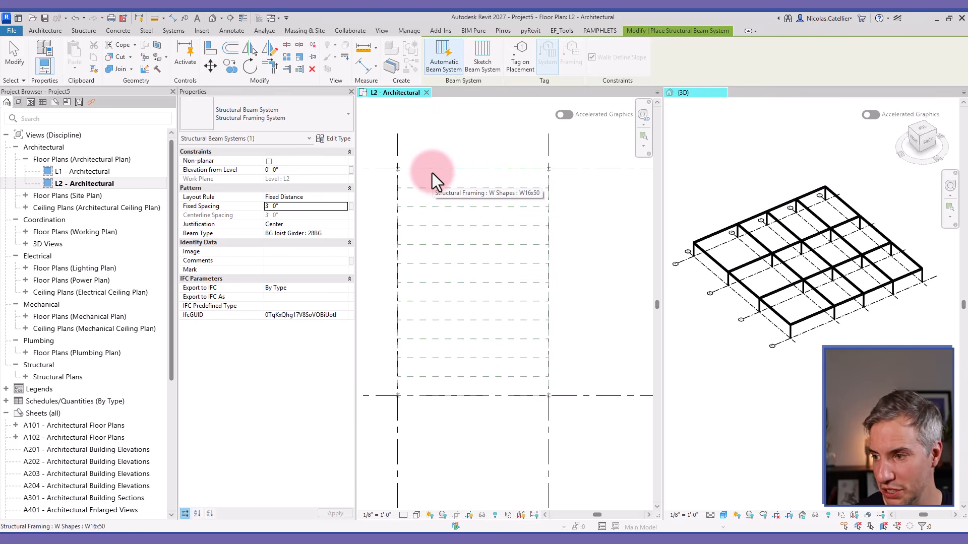
scroll(431, 173, down, 1)
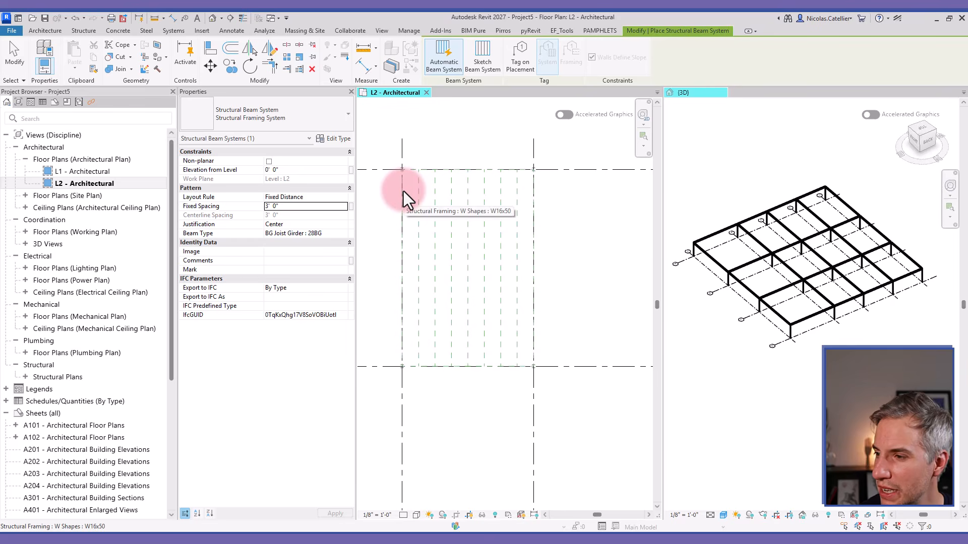
scroll(403, 191, down, 2)
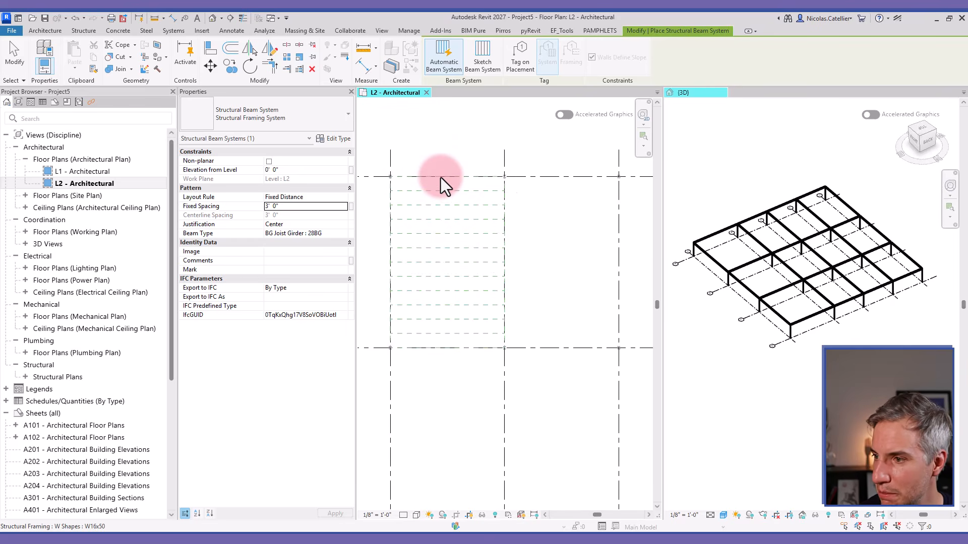
scroll(440, 178, up, 1)
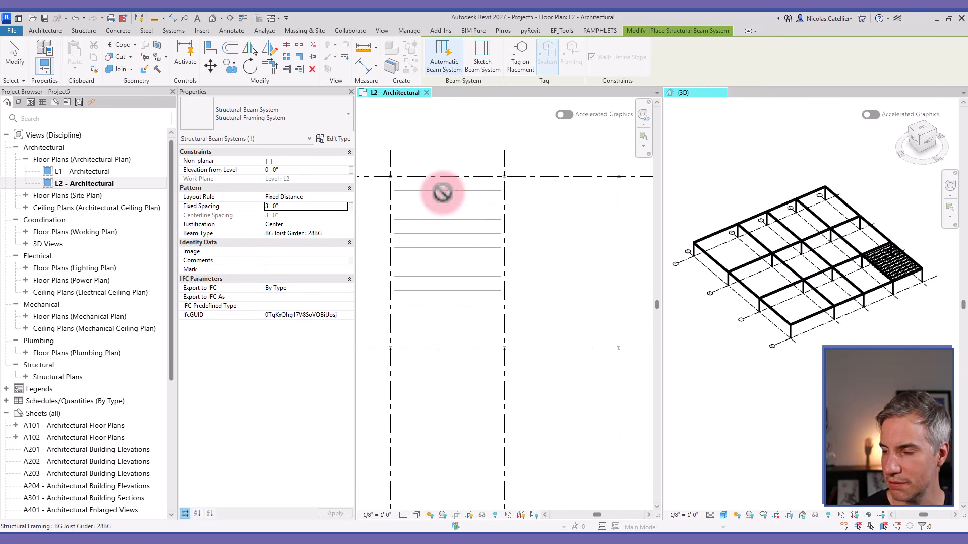
scroll(929, 264, up, 6)
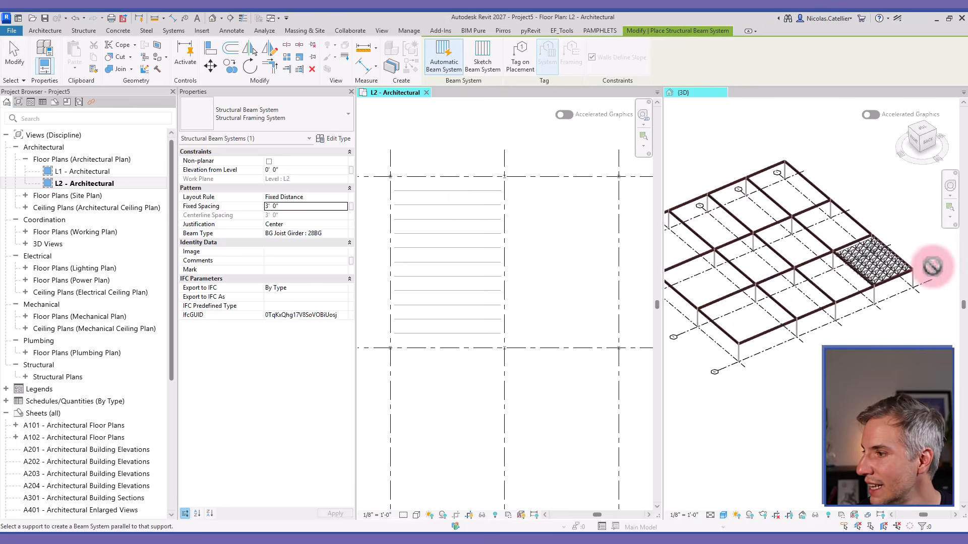
scroll(845, 259, up, 4)
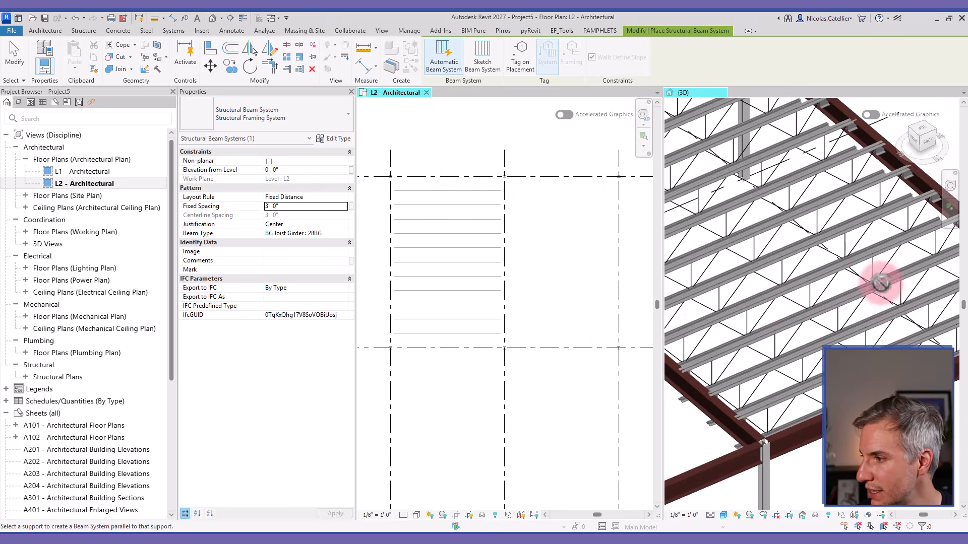
click(812, 287)
double_click(787, 290)
click(649, 30)
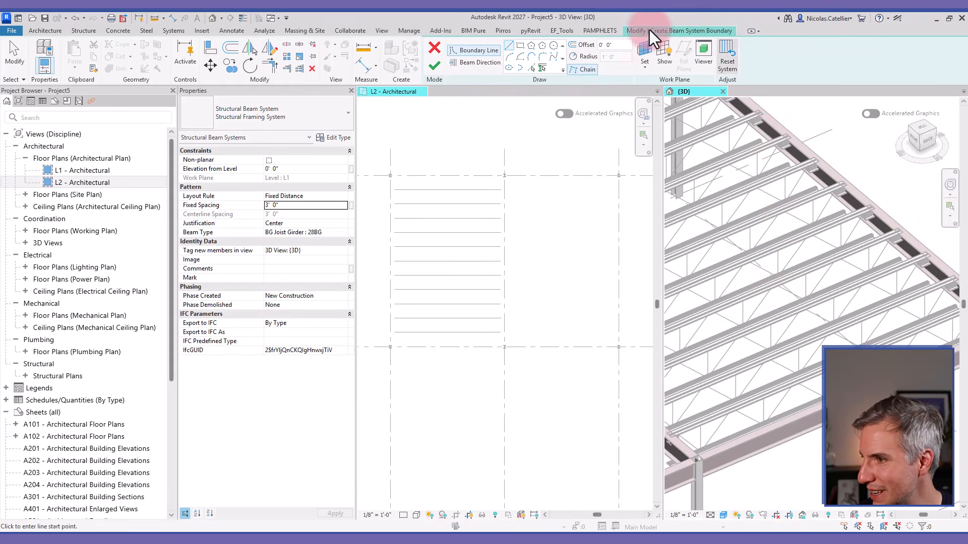
click(432, 48)
- Select the beam system between grids 1-2 and 6-7 and set its Elevation from Level to 7 1/2"
middle_drag(910, 199, 808, 249)
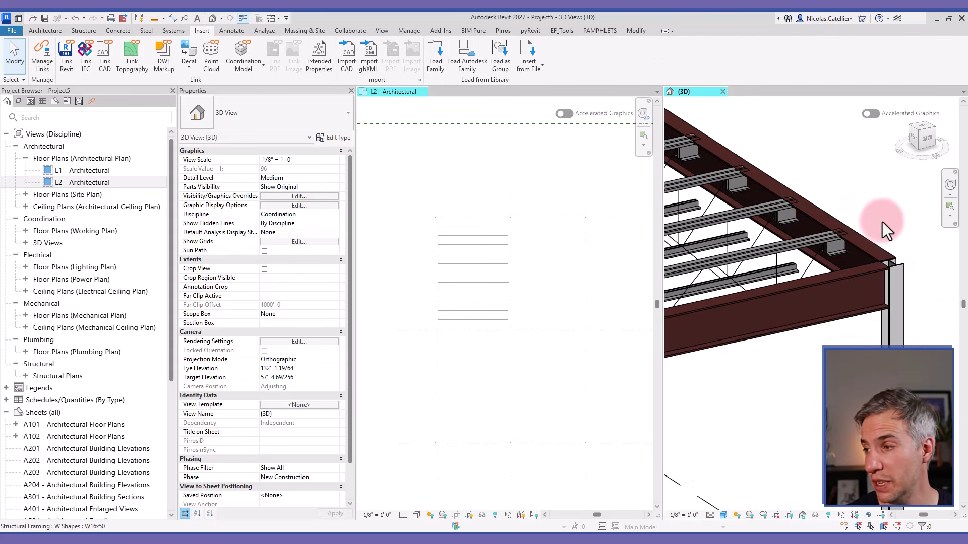
scroll(867, 230, up, 5)
scroll(878, 291, down, 4)
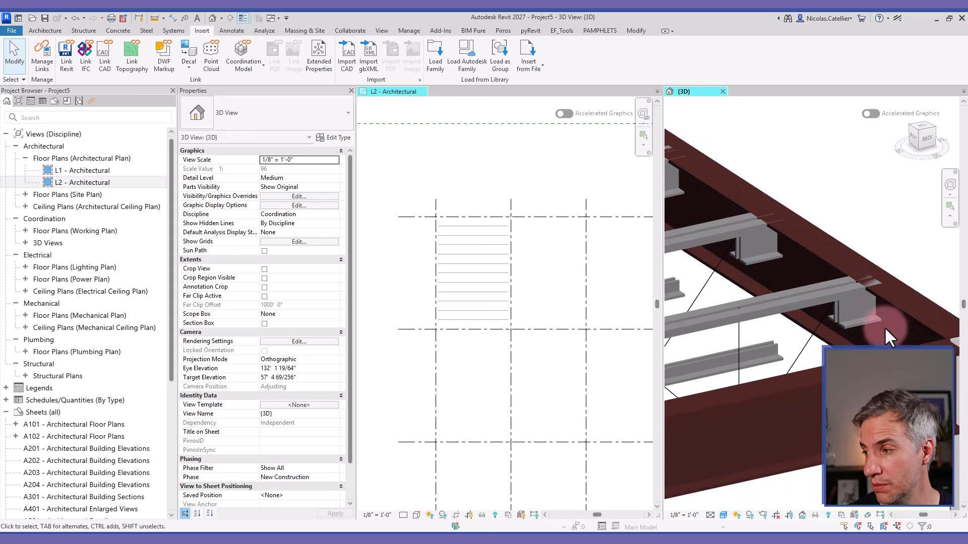
click(471, 244)
click(471, 244)
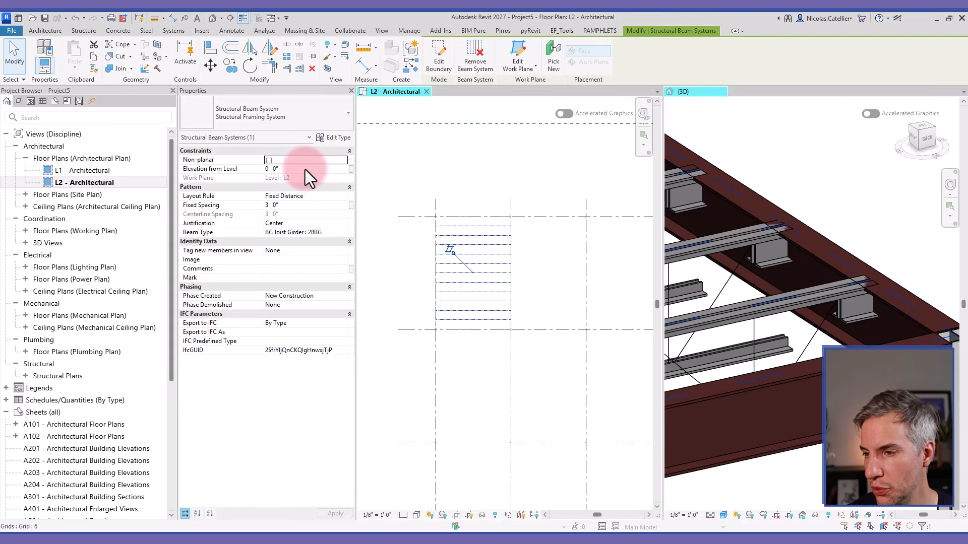
click(258, 170)
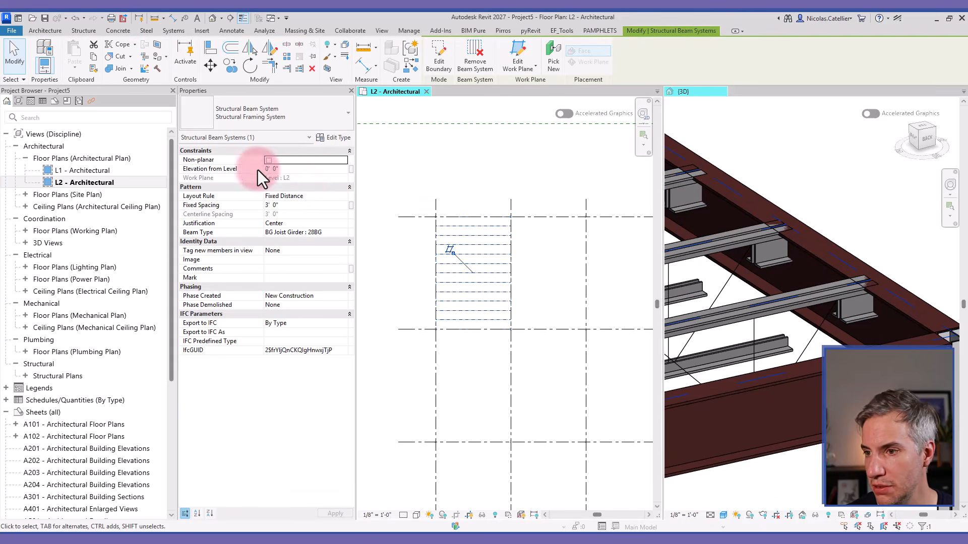
click(287, 170)
text(7 1/2)
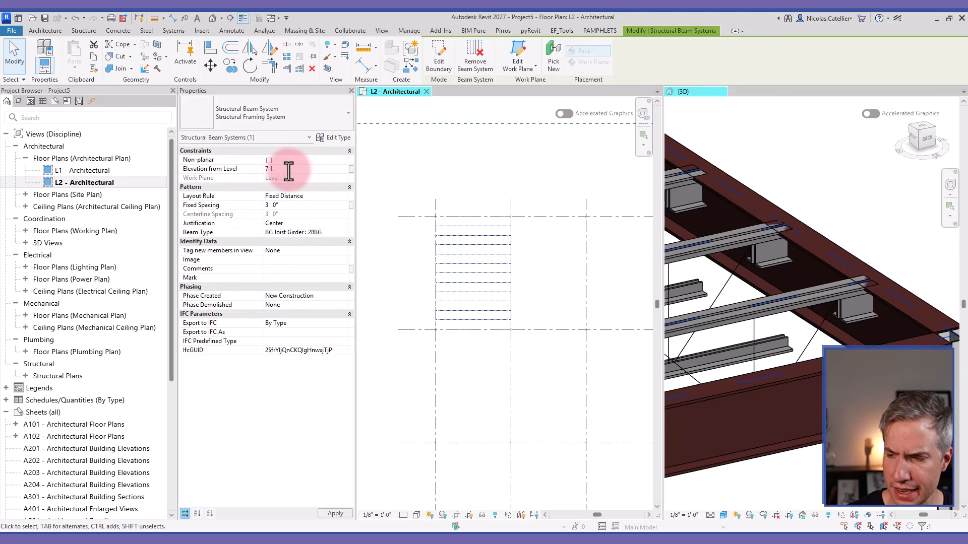
click(834, 165)
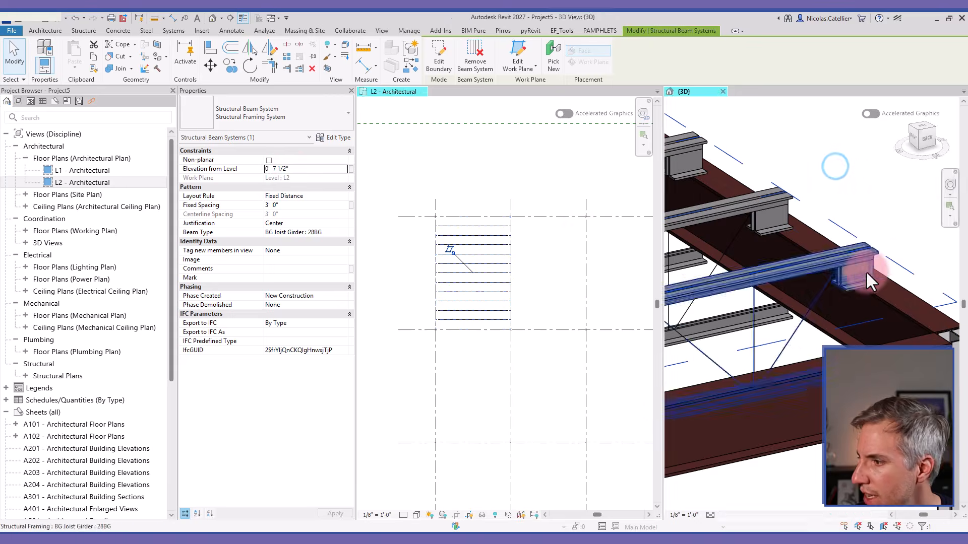
- Examine up close in 3D how the raised joist ends sit on the perimeter W16x50 beam
scroll(860, 277, up, 3)
scroll(859, 277, down, 3)
click(849, 259)
shift+middle_drag(856, 266, 848, 263)
click(907, 335)
scroll(908, 336, down, 6)
middle_drag(737, 369, 763, 374)
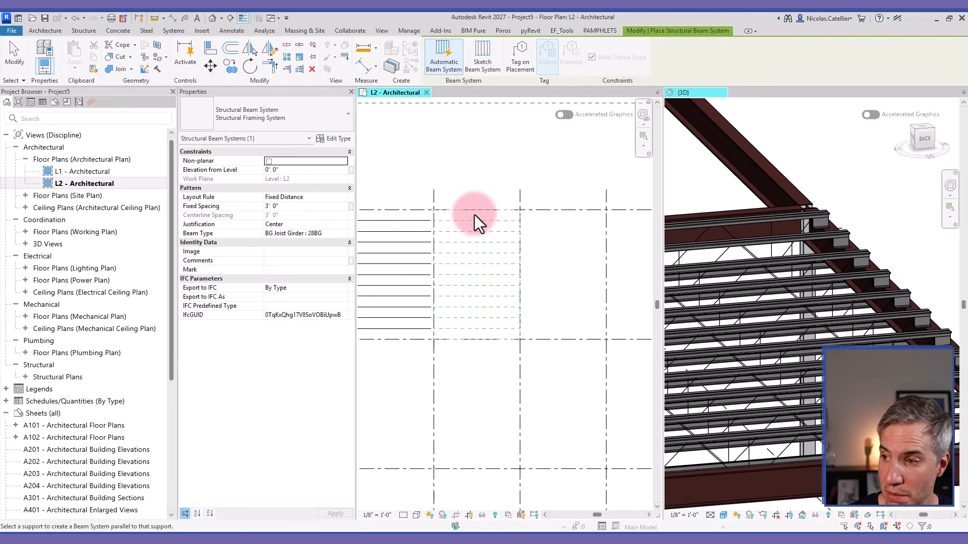
- Place automatic beam systems between grids 6 and 7, with joists parallel to grid 6 in bay 2-3 and parallel to grid 3 in bay 3-4
click(475, 213)
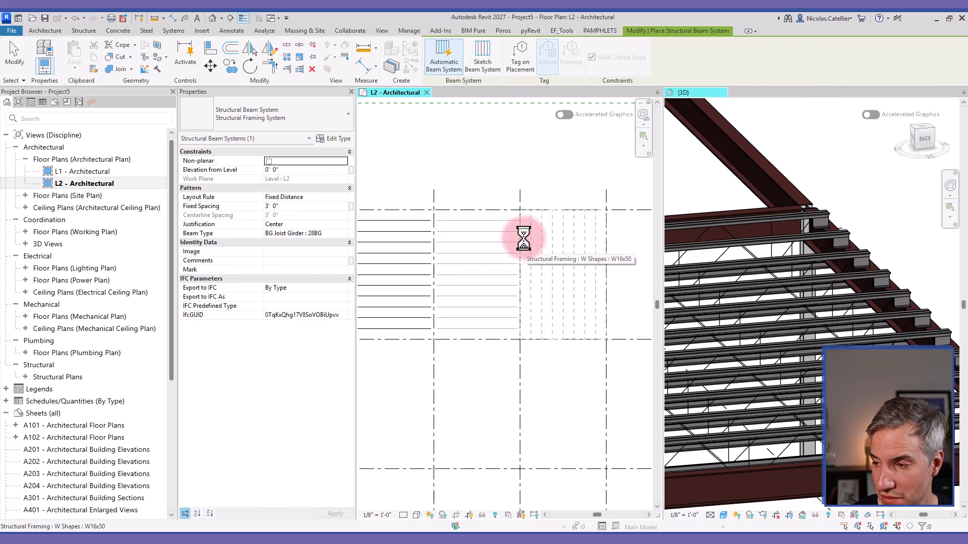
click(525, 238)
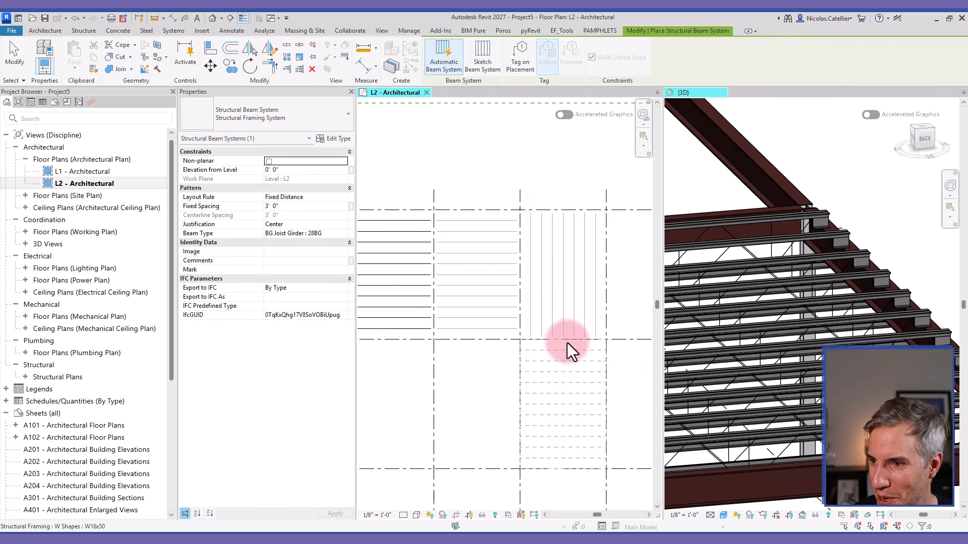
scroll(566, 342, down, 2)
middle_drag(566, 341, 498, 295)
scroll(498, 295, down, 1)
scroll(864, 335, down, 4)
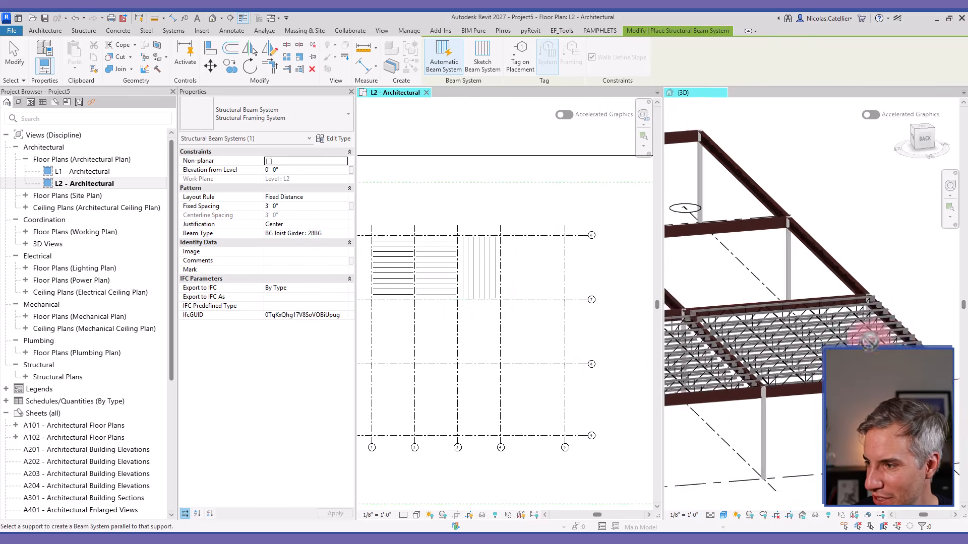
scroll(754, 350, up, 5)
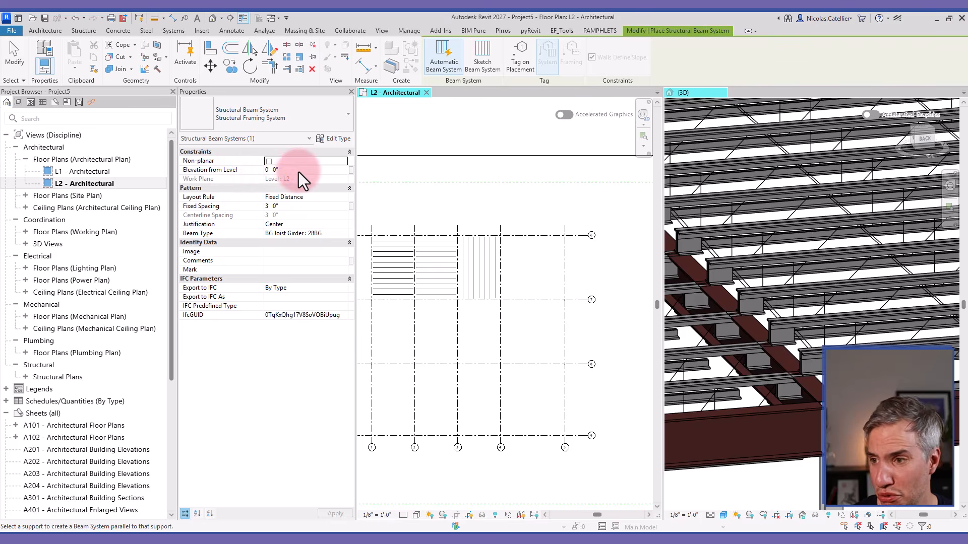
- Set the placement elevation to 7 1/2" and add beam systems between grids 4-5, joists parallel to grid 6 in bay 6-7 and to grid 5 in bay 7-8
click(298, 171)
text(7 1/2")
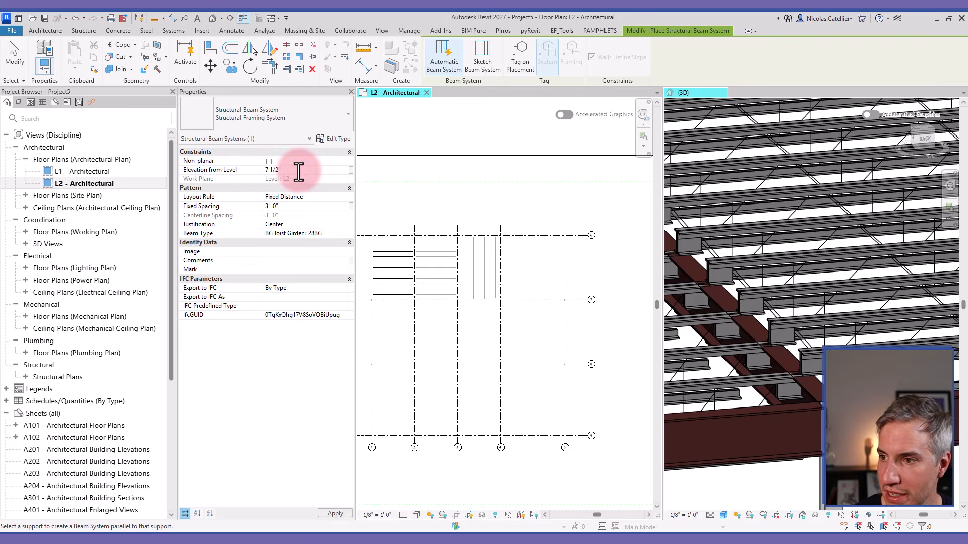
scroll(544, 249, up, 2)
click(543, 225)
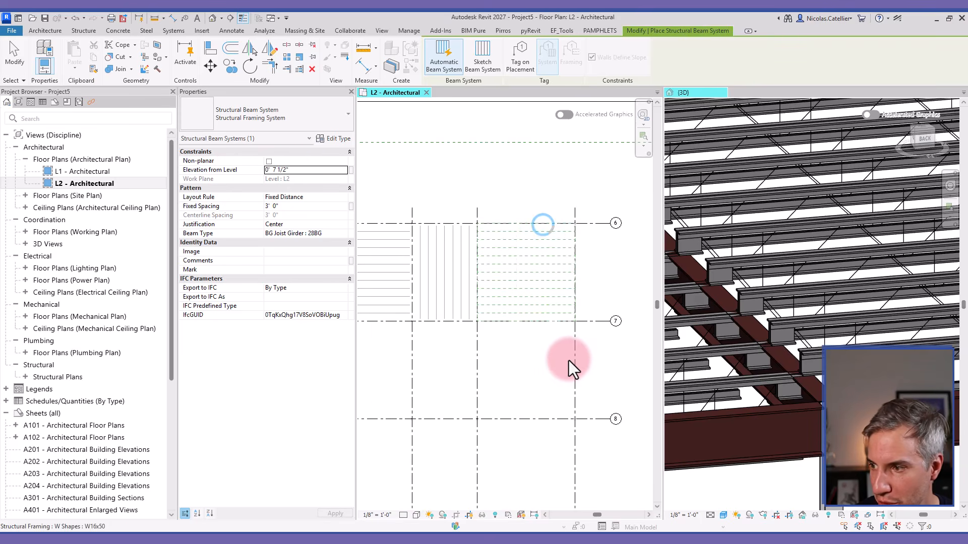
click(570, 356)
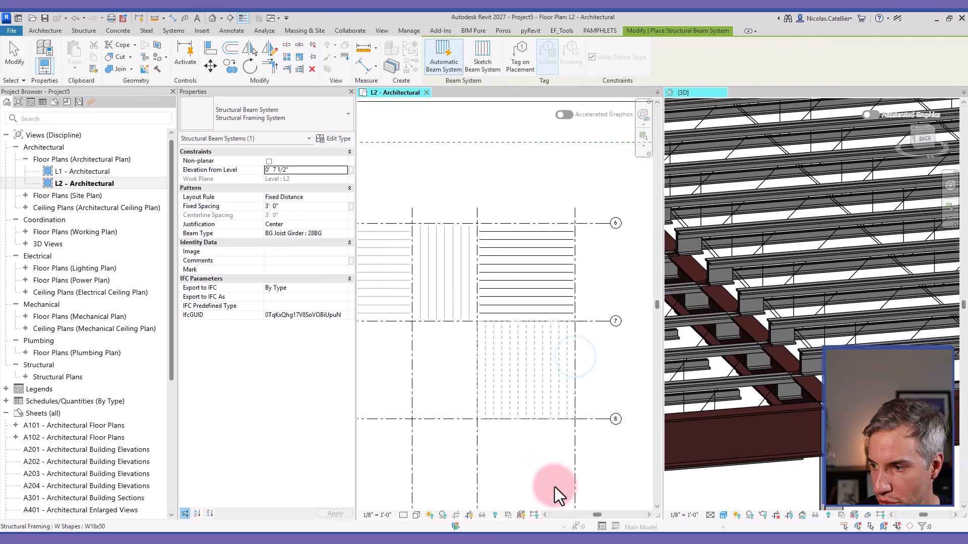
middle_drag(552, 486, 571, 363)
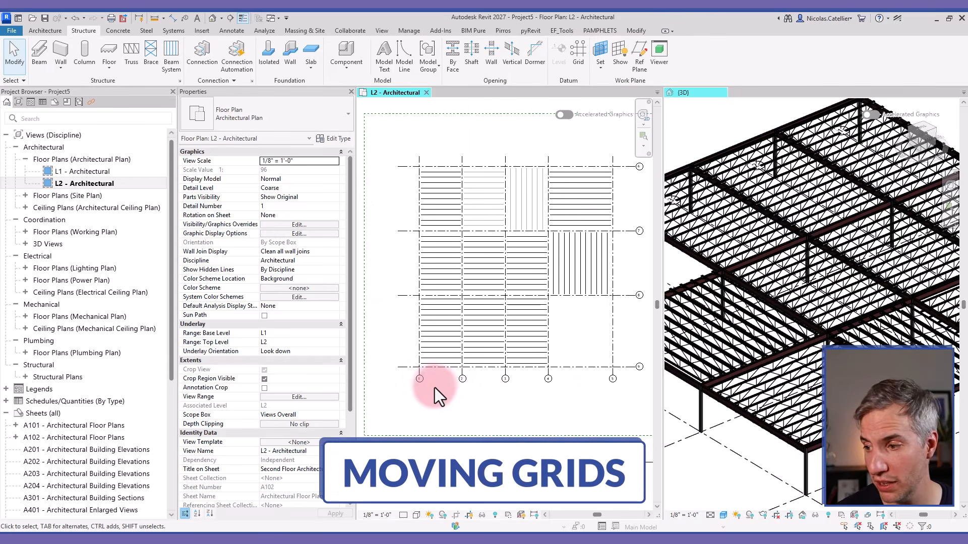
- Move grid 1 outward, farther from grid 2, and check in 3D how the attached columns, beams and joists respond
scroll(403, 380, up, 4)
click(436, 361)
scroll(442, 353, up, 3)
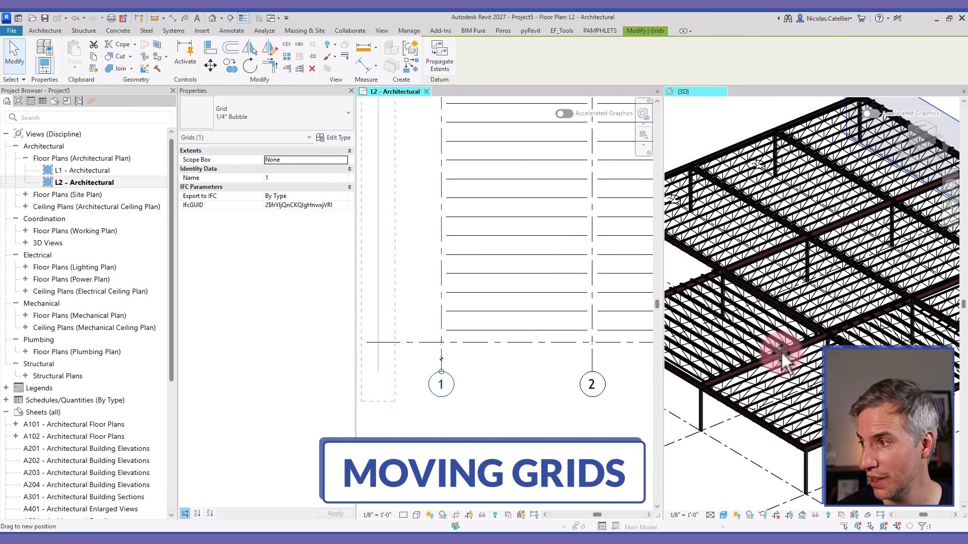
scroll(781, 351, down, 5)
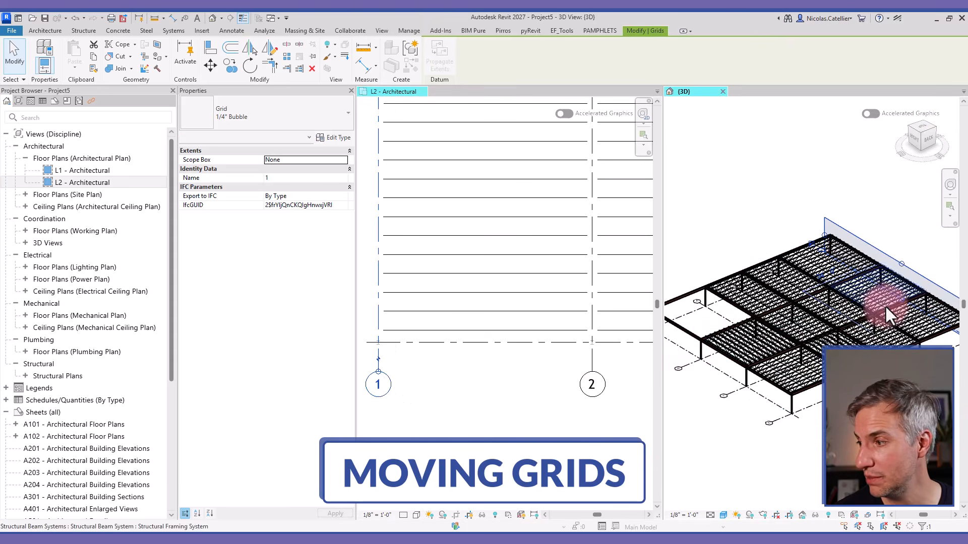
scroll(884, 304, up, 5)
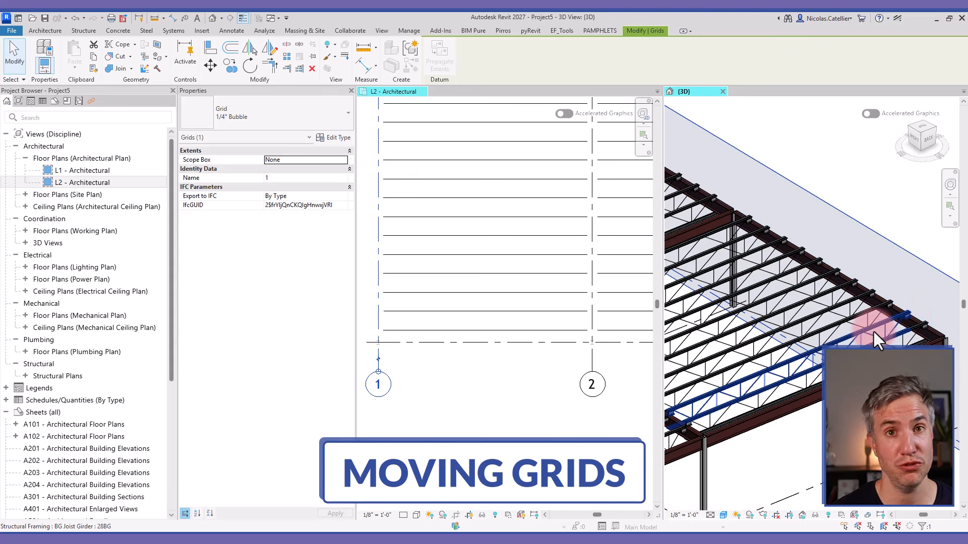
scroll(494, 381, down, 3)
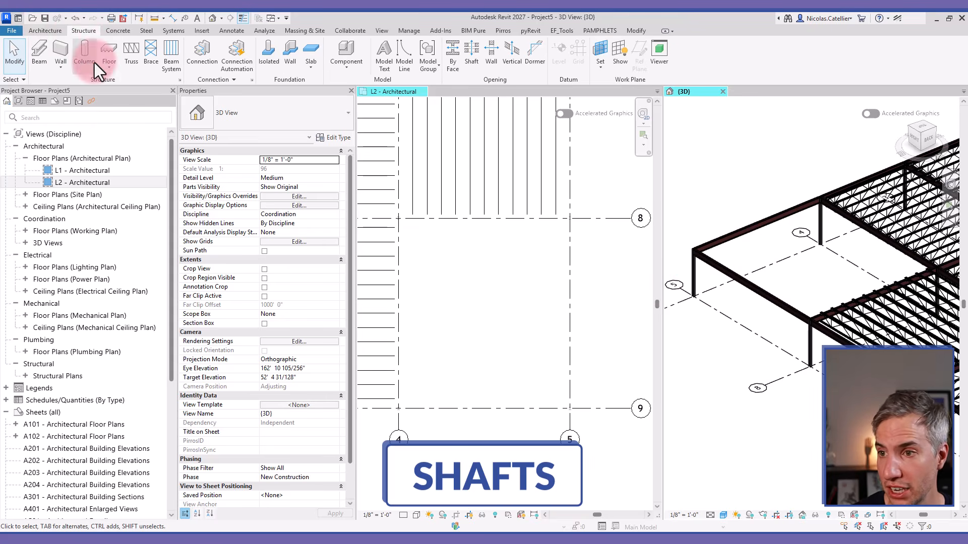
- Start a structural beam of type W Shapes : W18X40 with its work plane on Level : L2
click(45, 53)
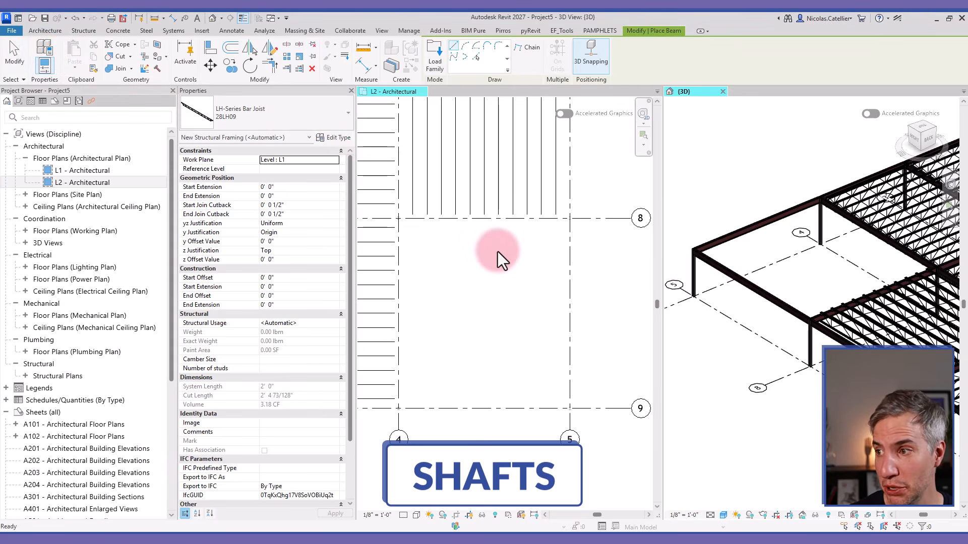
click(259, 119)
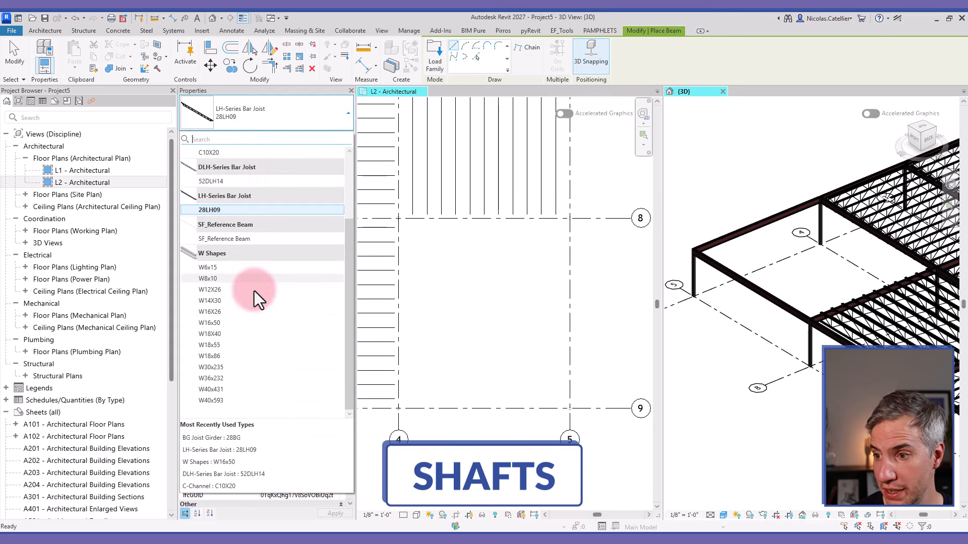
click(230, 334)
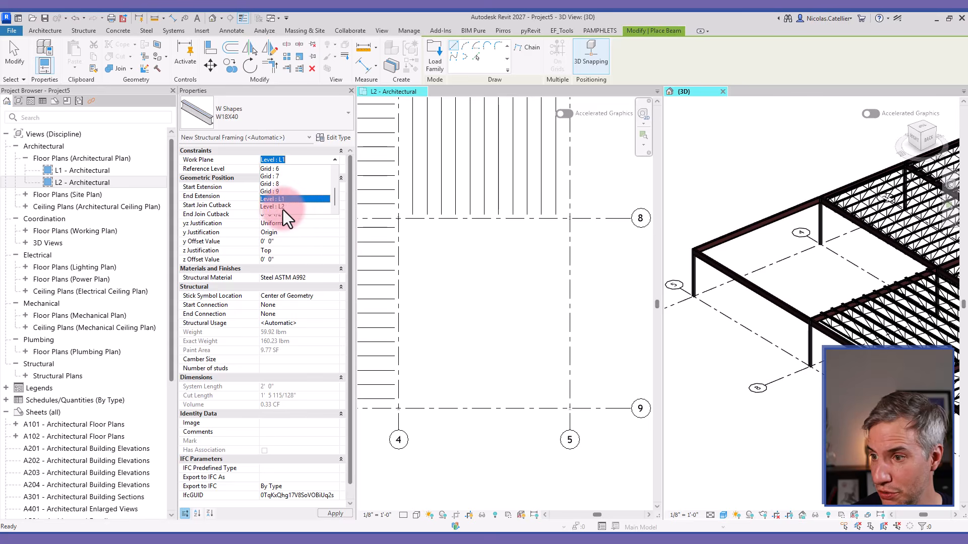
click(279, 206)
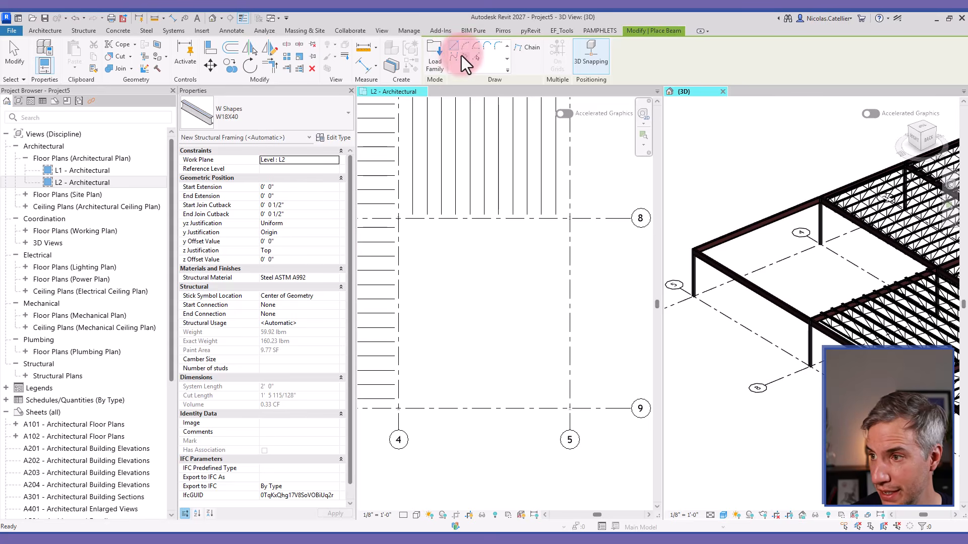
- Draw a rectangle of beams for a shaft in the empty bay between grids 4-5 and 8-9, with one side 12' 6" from grid 8
click(488, 297)
scroll(448, 271, up, 2)
click(447, 271)
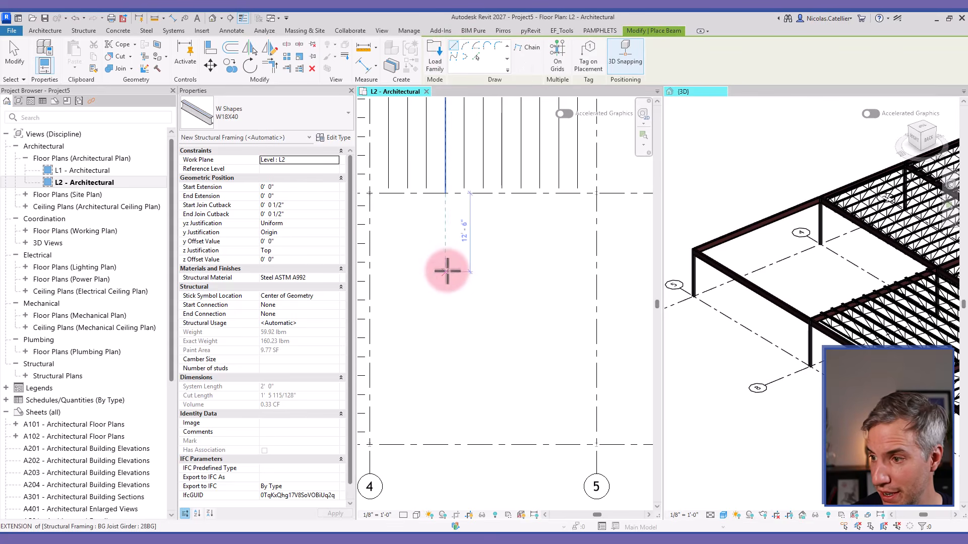
click(521, 271)
- Trim the rectangular shaft beams to corners in the 3D view and inspect the frame
scroll(881, 260, up, 5)
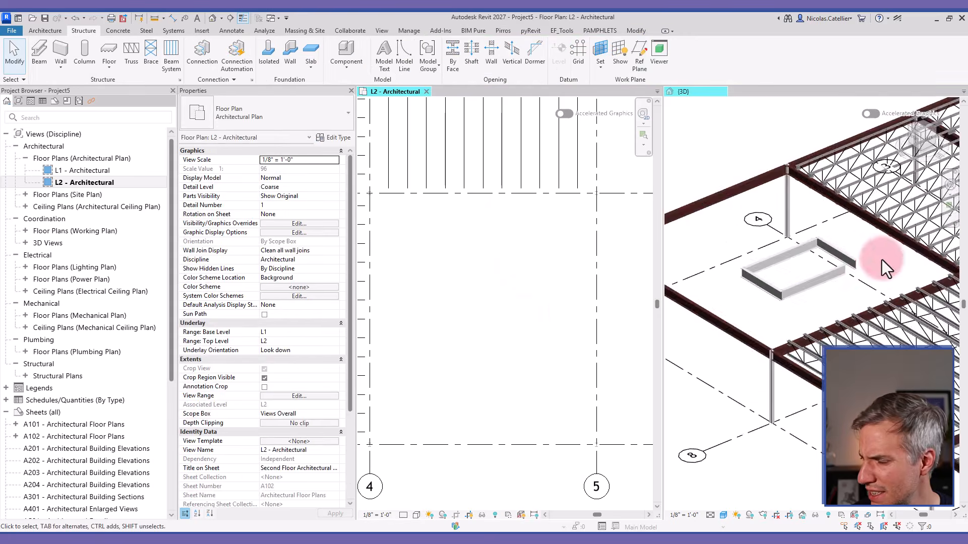
click(797, 277)
click(843, 255)
scroll(886, 260, down, 2)
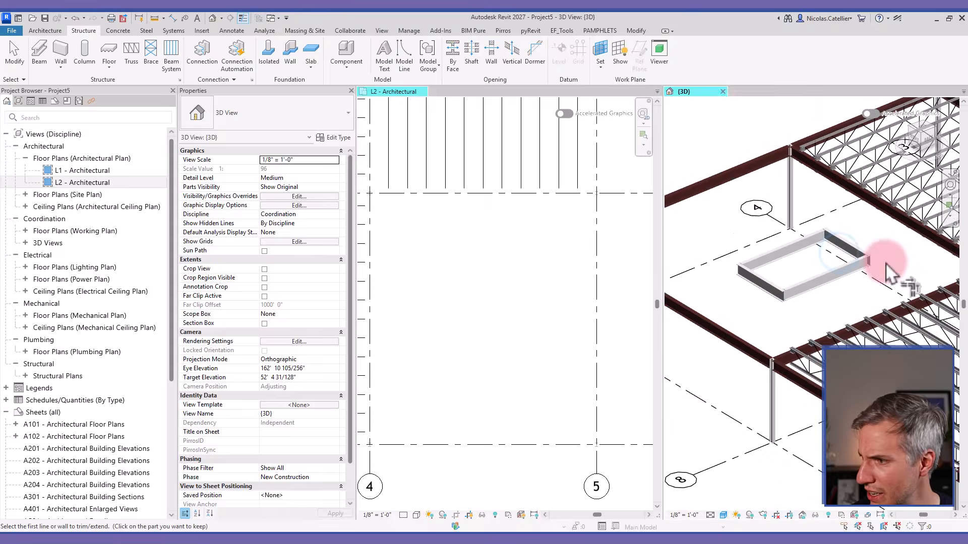
scroll(769, 255, up, 2)
key(Escape)
scroll(761, 291, down, 3)
shift+middle_drag(762, 292, 616, 241)
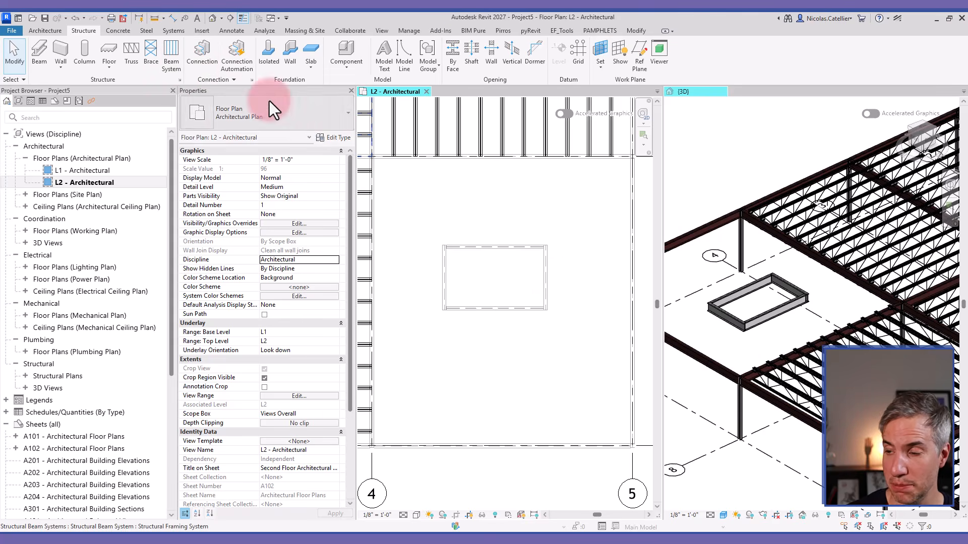
- Place an automatic beam system of BG Joist Girder : 28BG joists, parallel to grids 4 and 5, in the bay containing the shaft frame
click(172, 63)
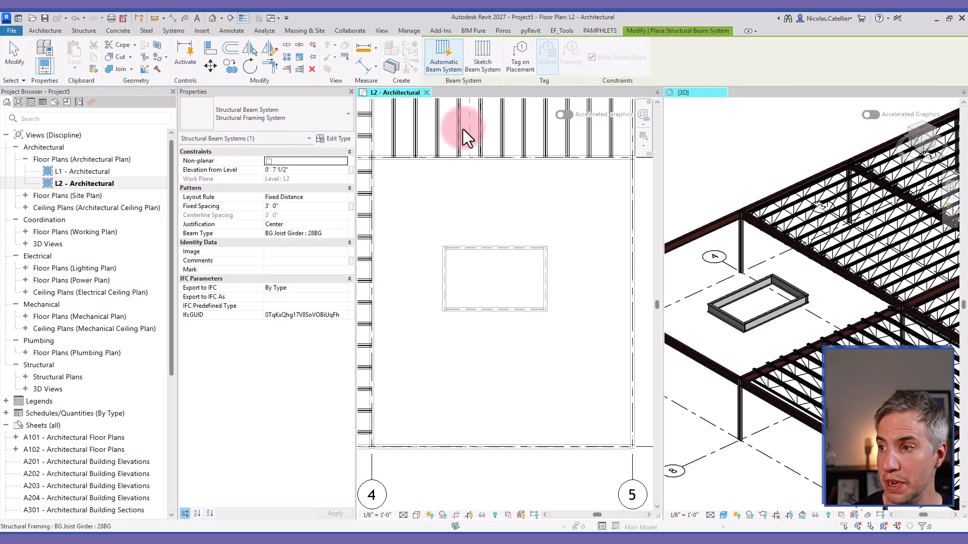
click(443, 56)
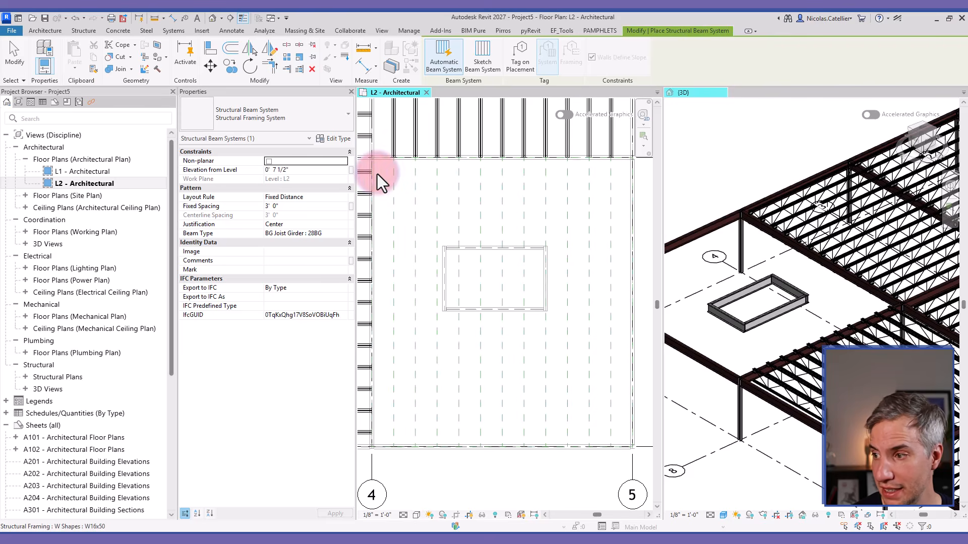
click(378, 161)
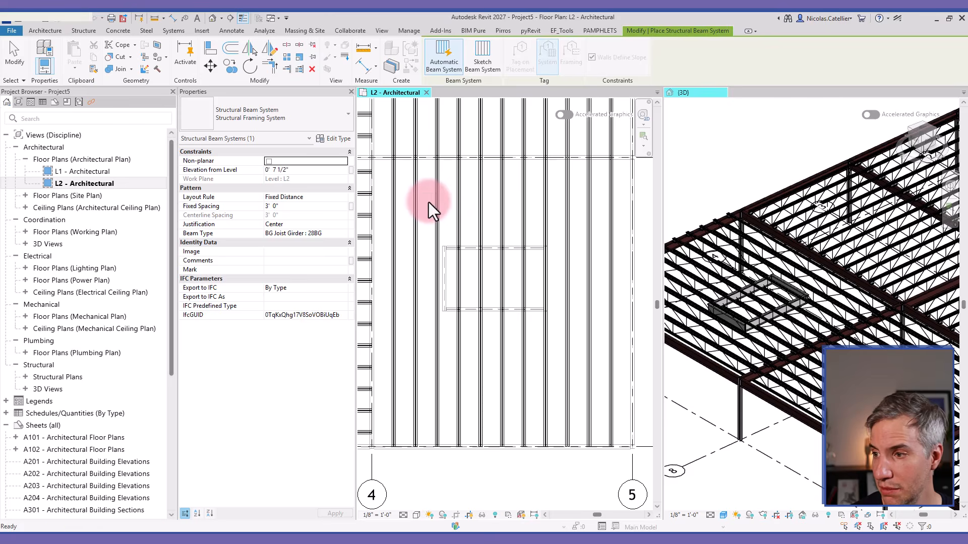
key(Escape)
- Edit the new beam system's boundary to add the four shaft beams as an inner loop, picking them as supports, and finish the sketch
click(380, 161)
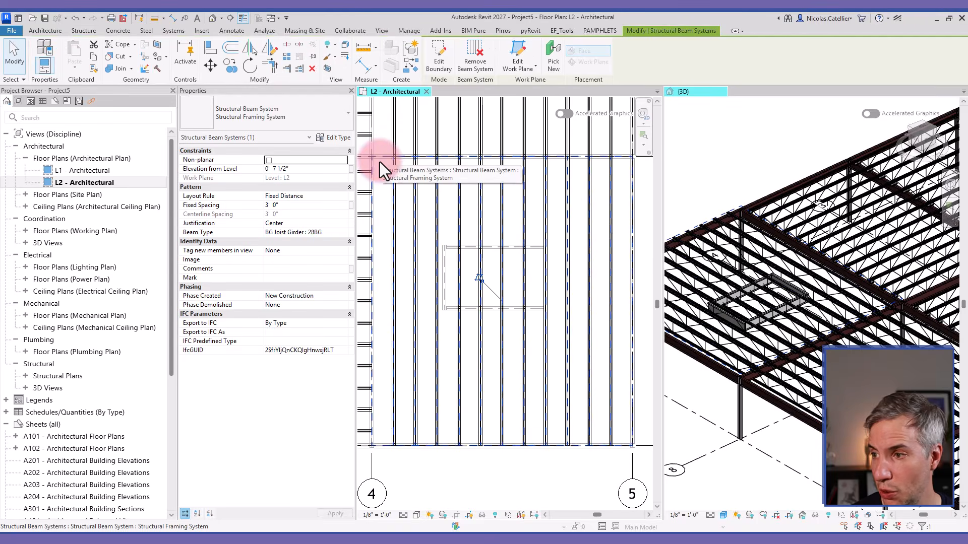
click(438, 59)
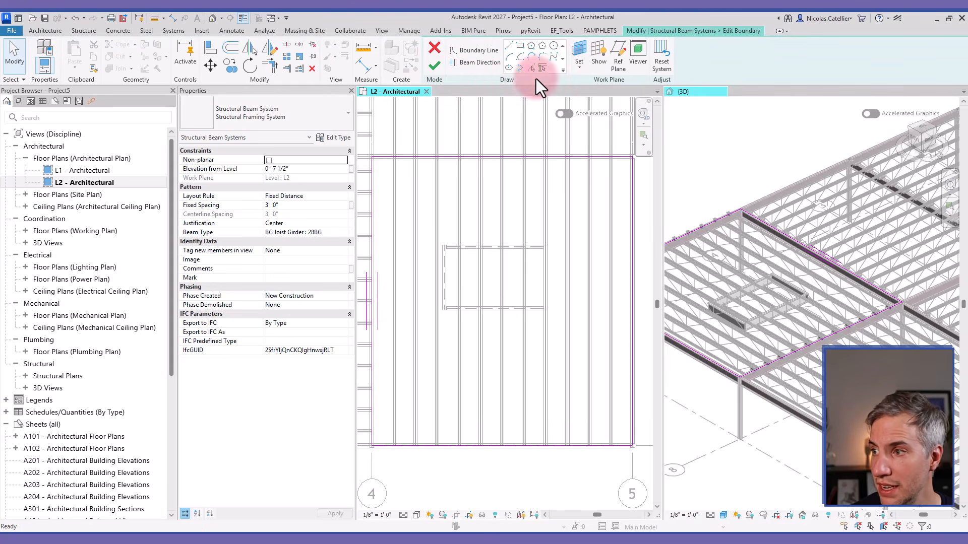
click(543, 68)
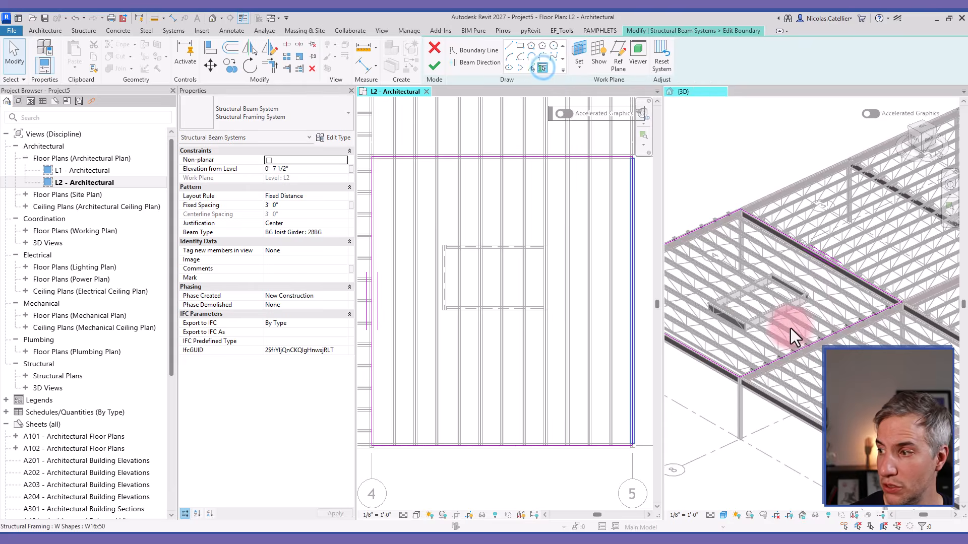
scroll(788, 281, up, 2)
scroll(787, 281, up, 3)
click(499, 248)
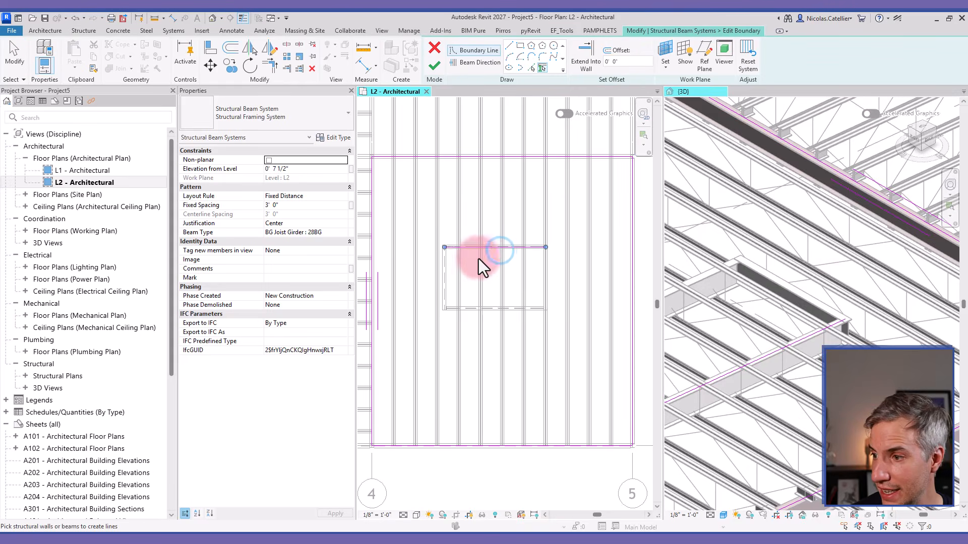
click(446, 267)
click(466, 309)
click(543, 279)
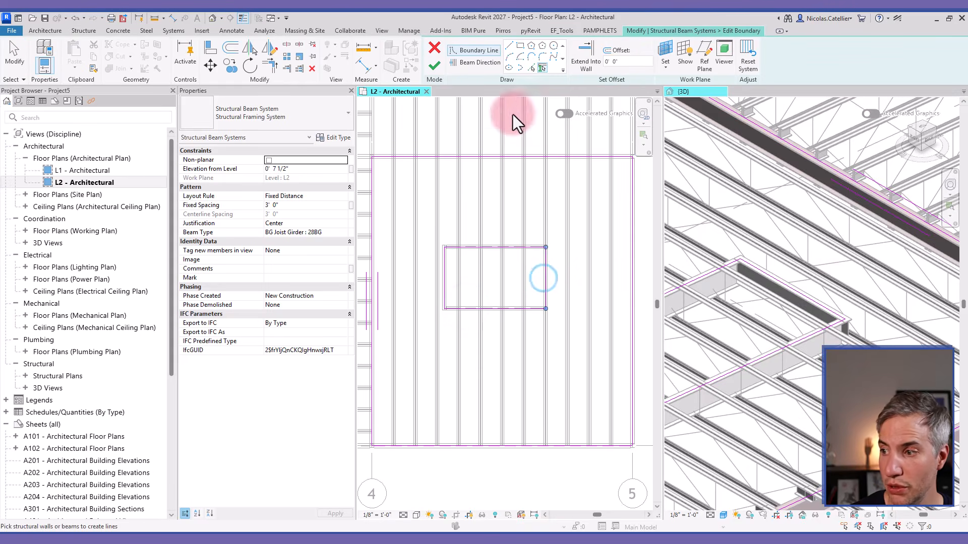
click(434, 65)
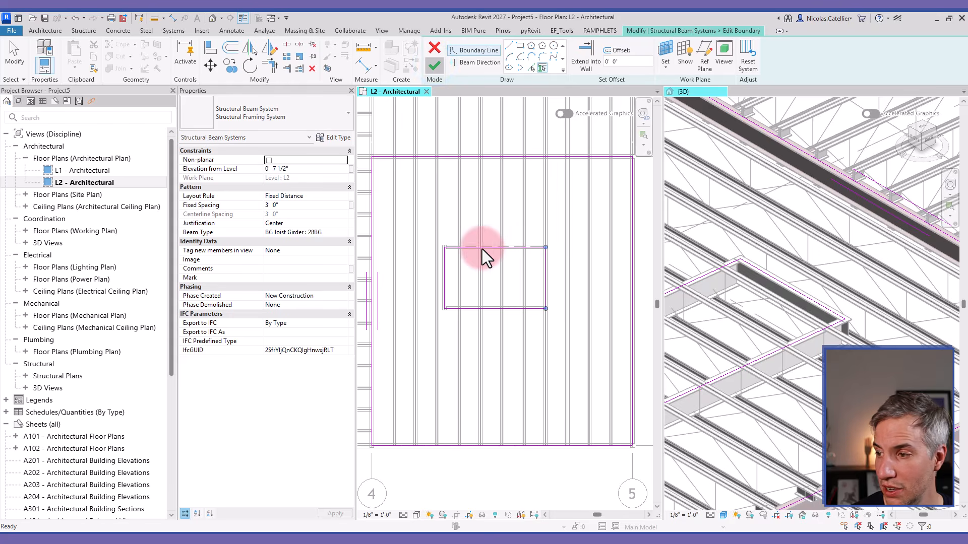
- Inspect in 3D how the joists meet the W18X40 beams around the shaft opening
scroll(827, 313, down, 3)
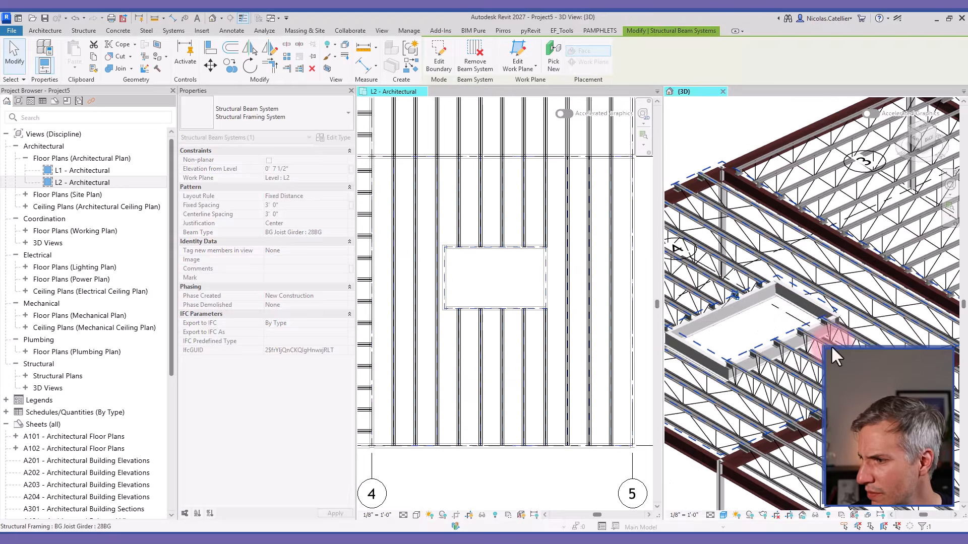
click(694, 439)
middle_drag(674, 364, 761, 358)
scroll(522, 308, up, 1)
scroll(758, 398, up, 6)
scroll(776, 408, down, 2)
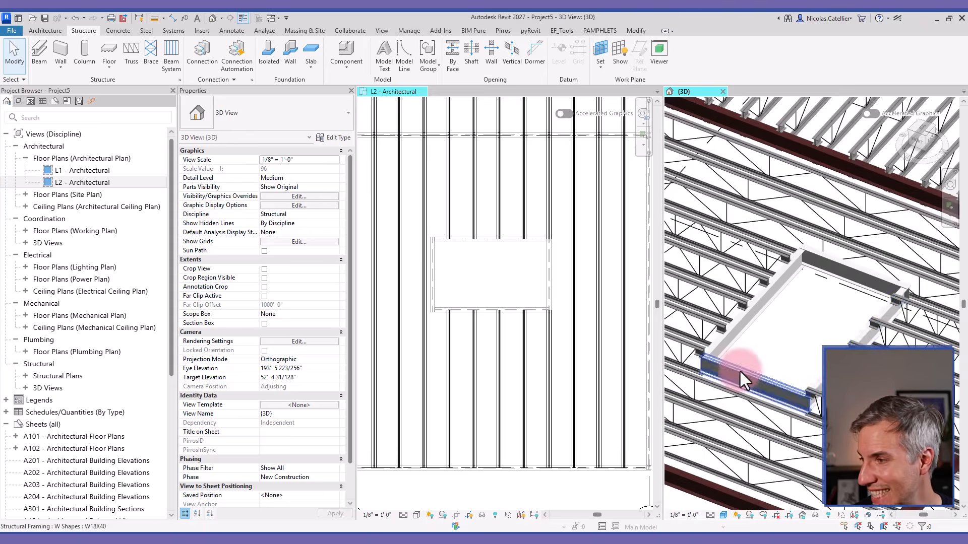
scroll(739, 371, down, 8)
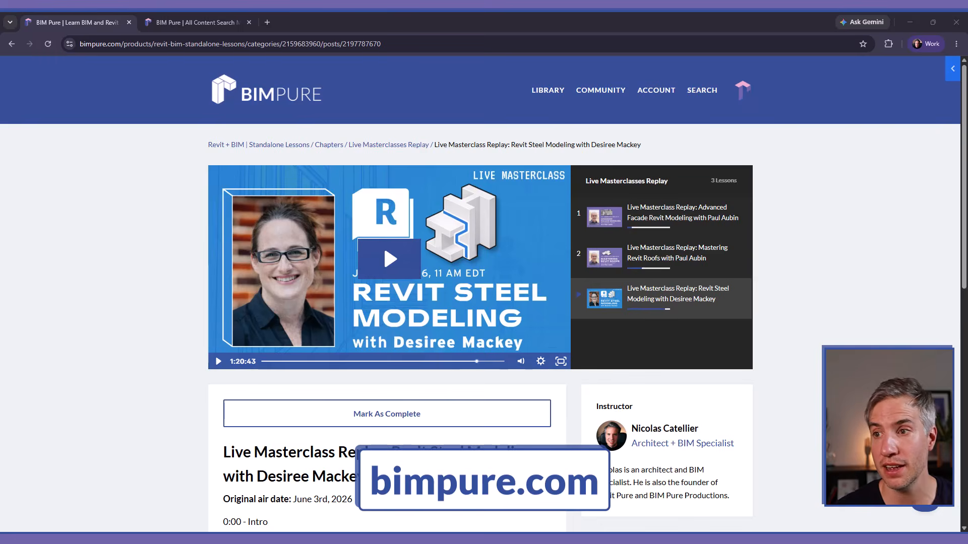
- Switch to the BIM Pure All Content Search page in the browser and repeatedly expand the list of live masterclasses
click(189, 19)
scroll(57, 353, down, 5)
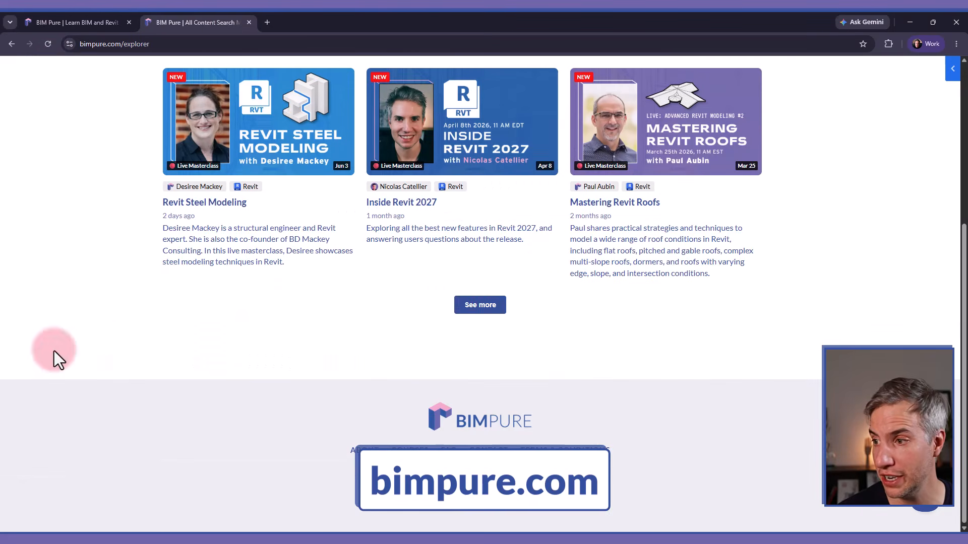
click(484, 305)
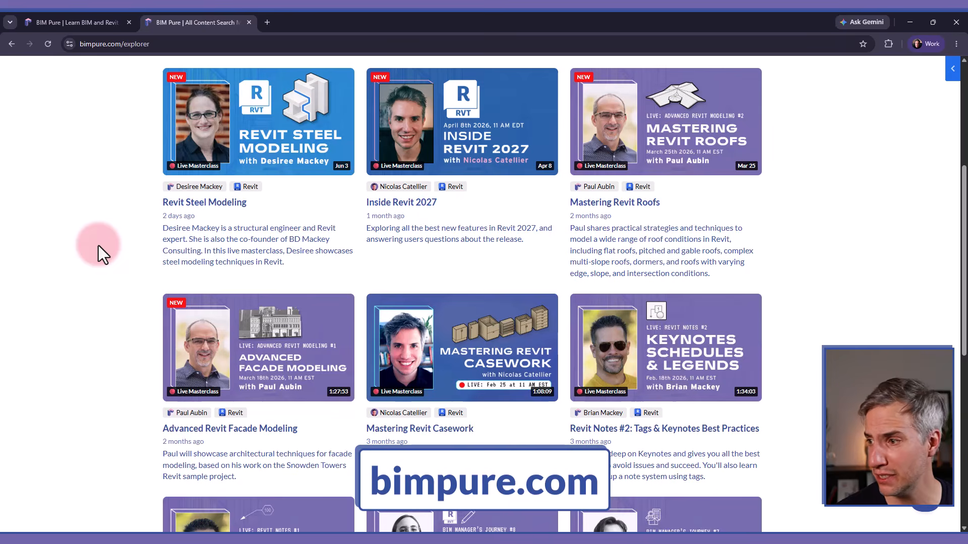
scroll(98, 246, down, 5)
click(484, 420)
scroll(105, 340, down, 8)
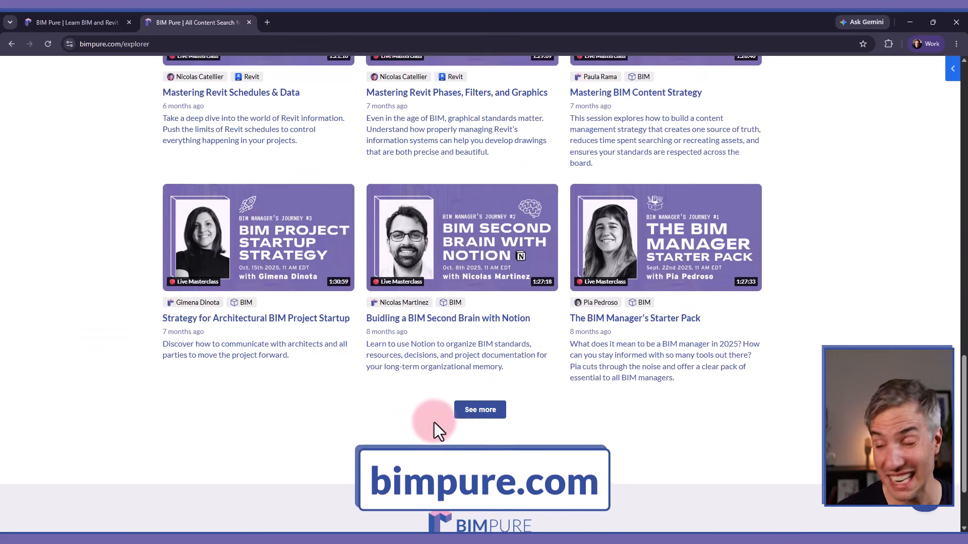
click(489, 419)
scroll(489, 418, down, 10)
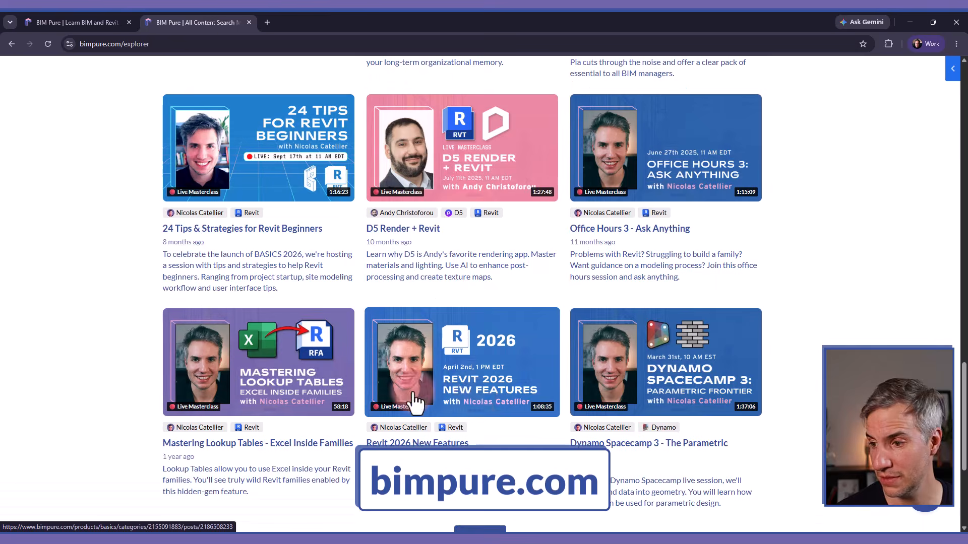
click(482, 335)
scroll(125, 279, down, 6)
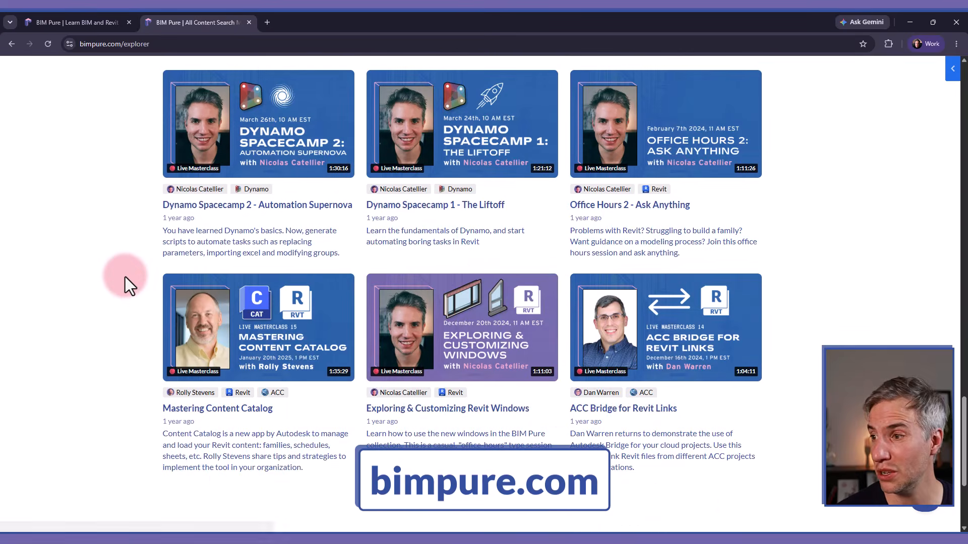
click(464, 395)
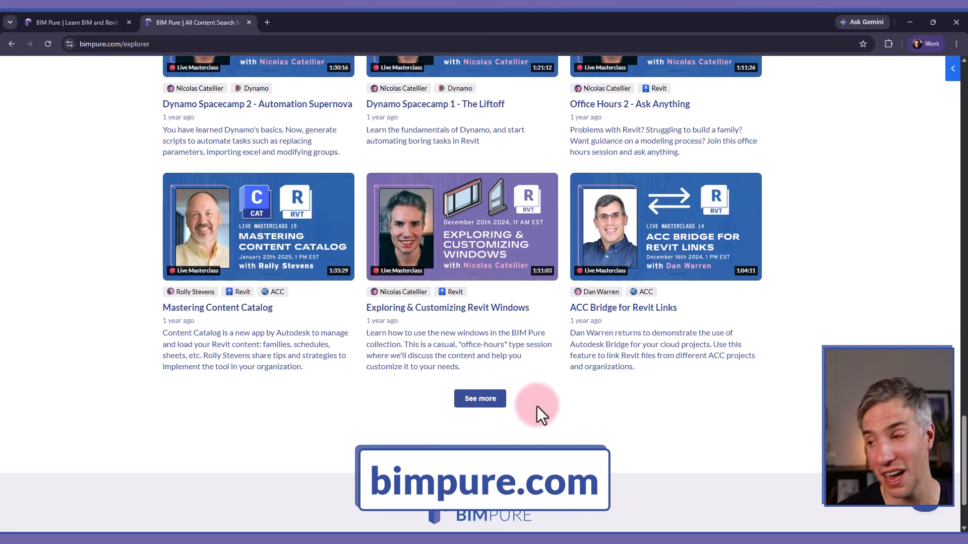
click(496, 400)
scroll(493, 400, down, 5)
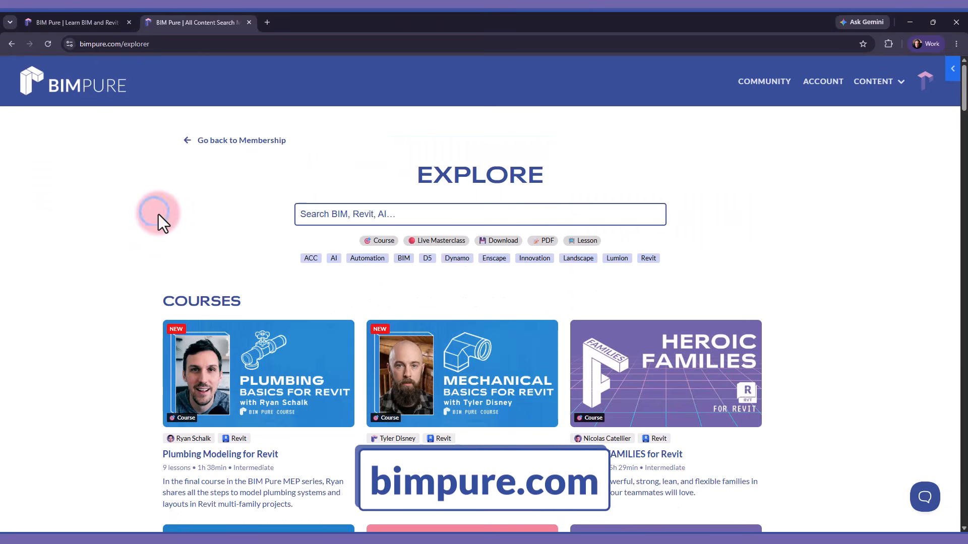
- Browse the Explore page from the courses through the live masterclasses down to the Downloads section
scroll(157, 216, down, 15)
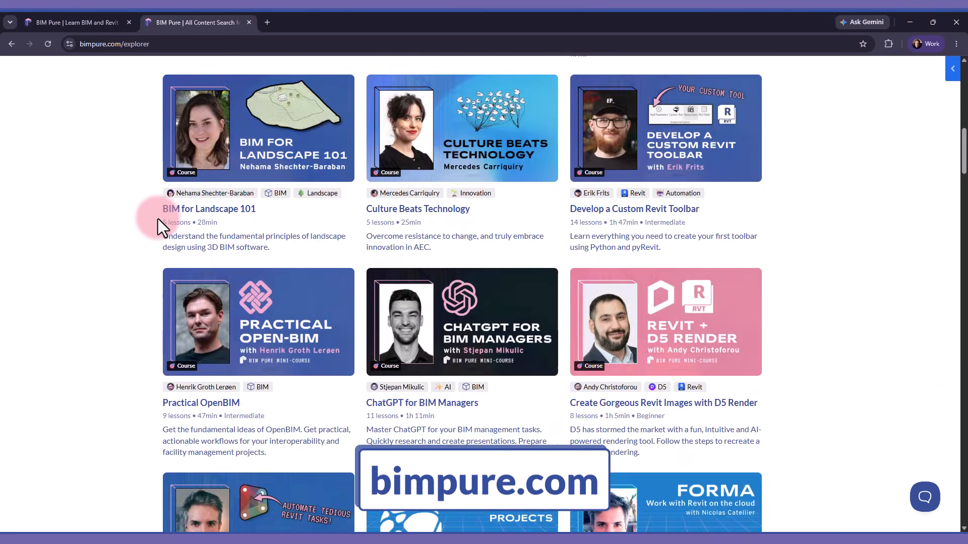
scroll(159, 218, down, 7)
scroll(159, 220, down, 6)
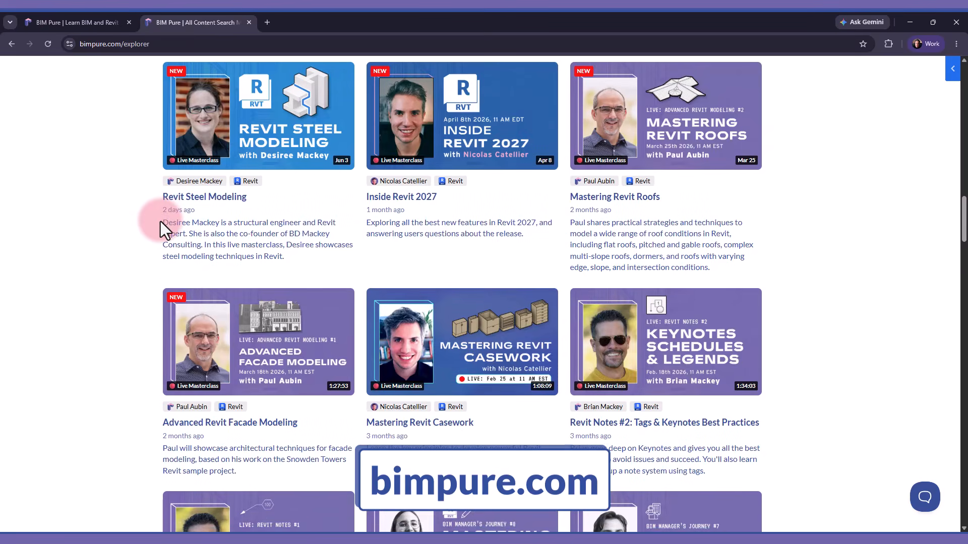
scroll(160, 221, down, 20)
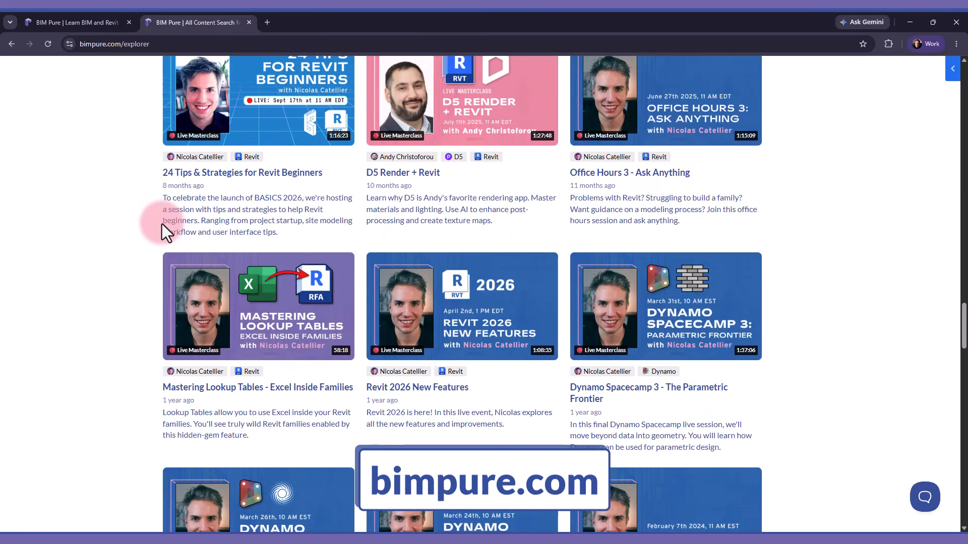
scroll(161, 223, down, 16)
scroll(162, 223, down, 4)
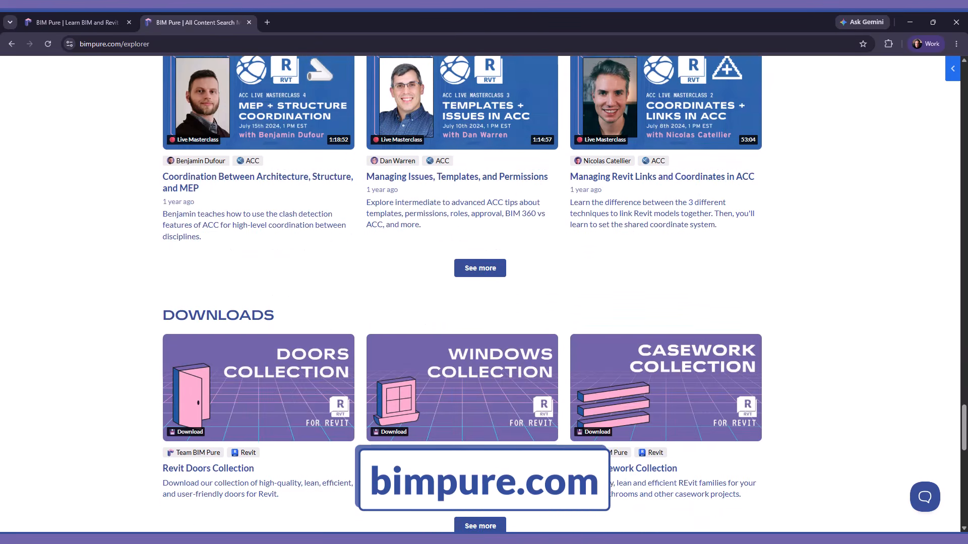